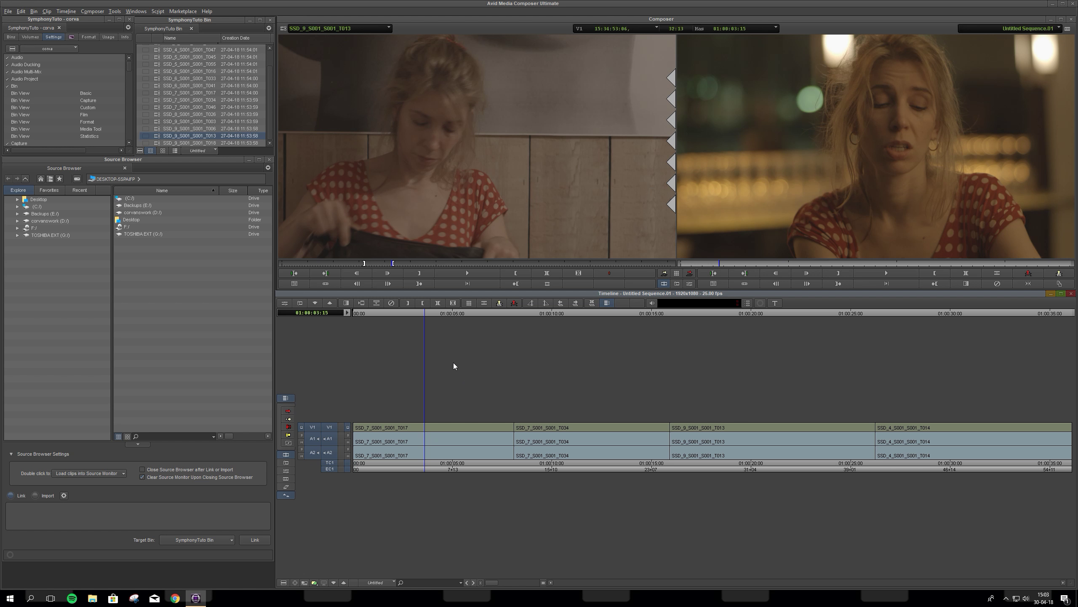
Step: Enter color correction mode and look through the HSL, Curves and Channels controls, ending on the Master Levels
click(286, 483)
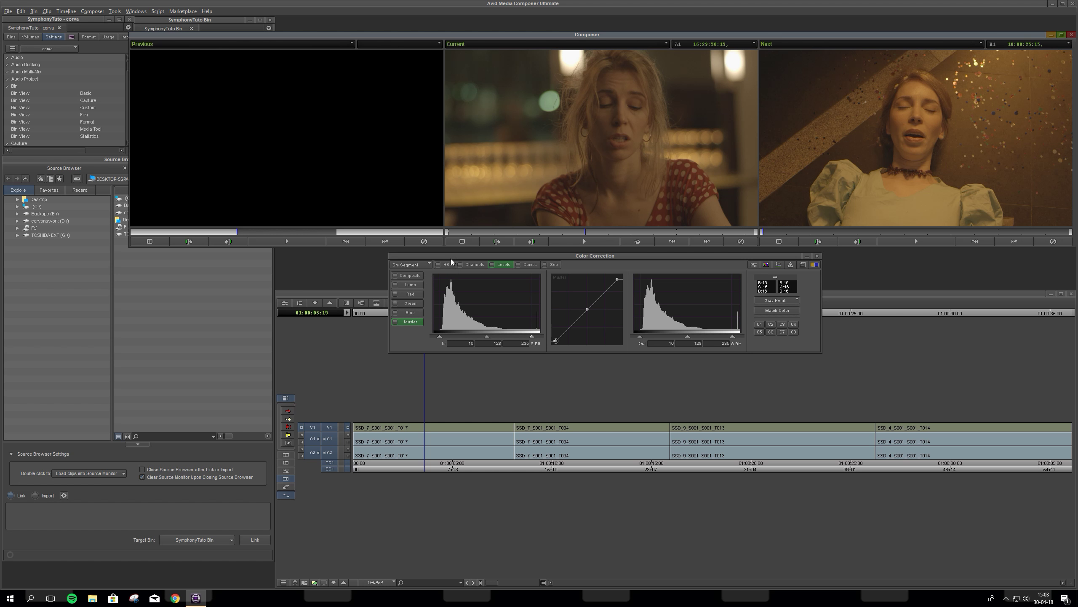
click(448, 265)
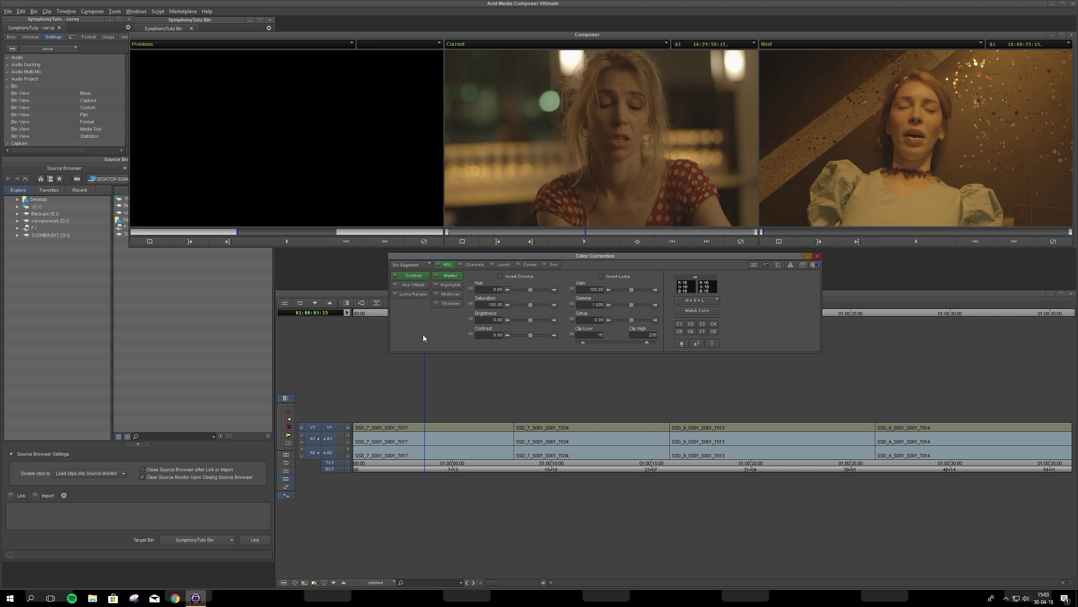
click(531, 264)
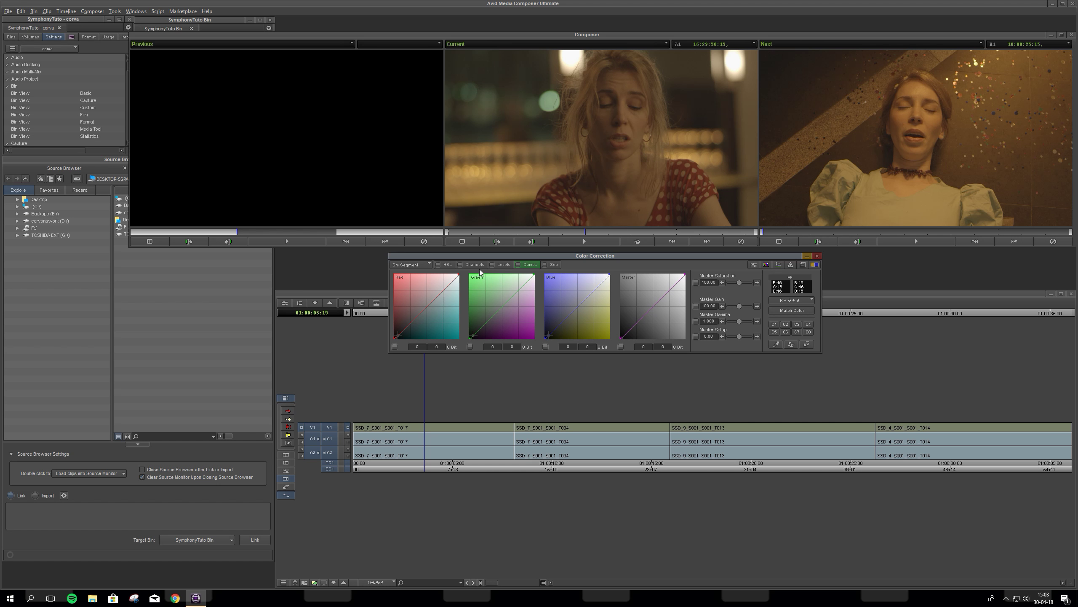
click(502, 265)
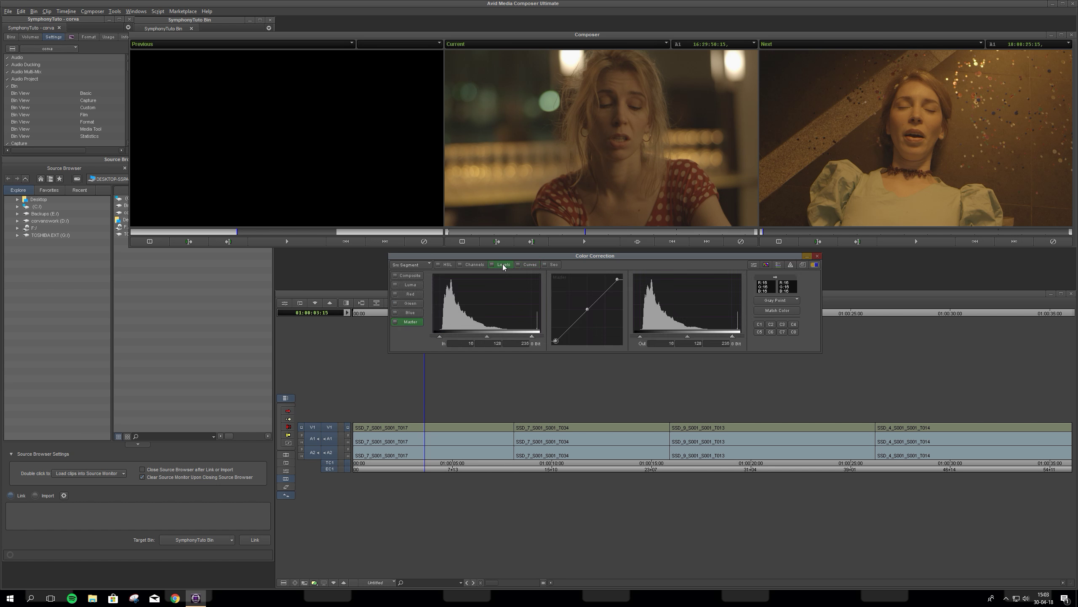
click(470, 264)
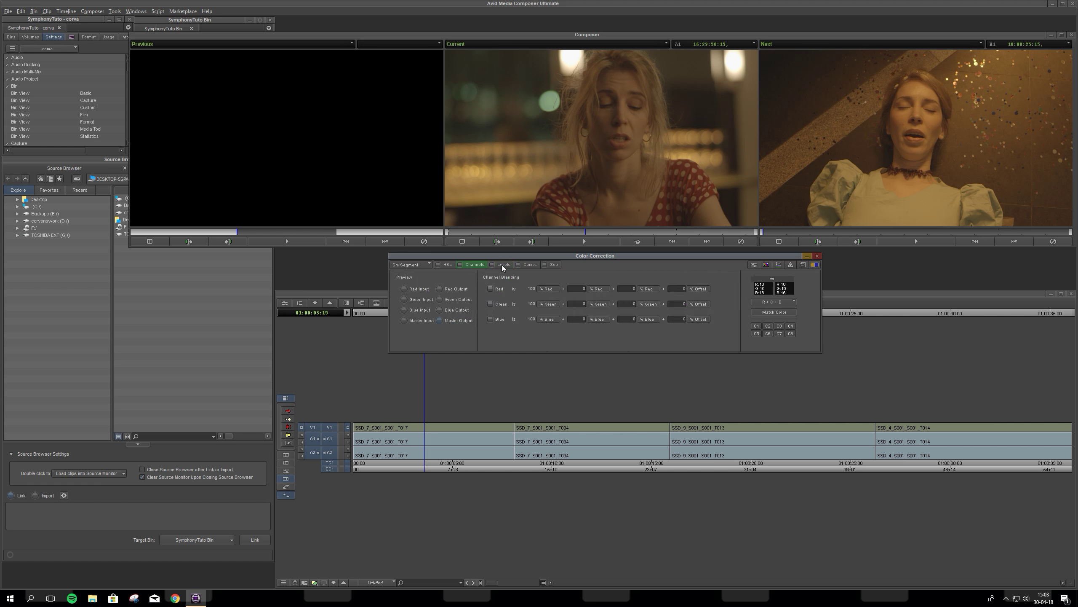
click(502, 264)
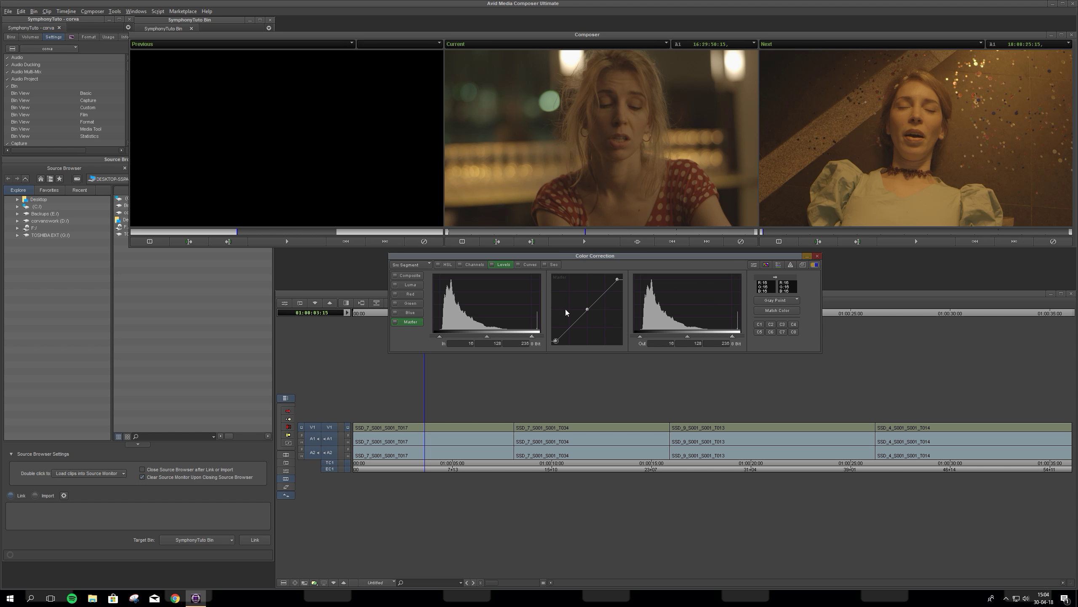
click(530, 265)
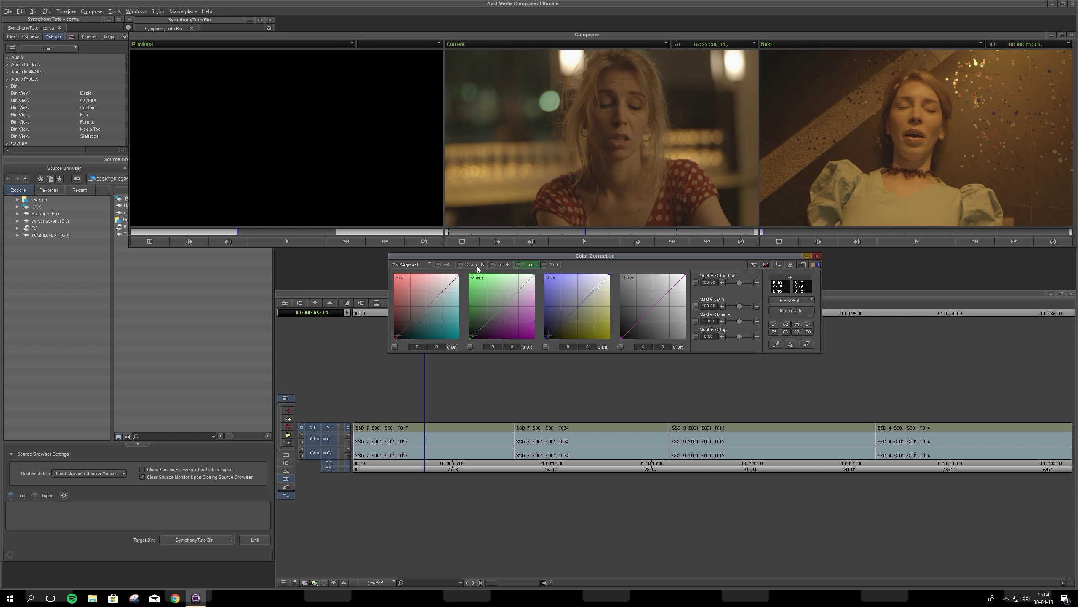
click(504, 264)
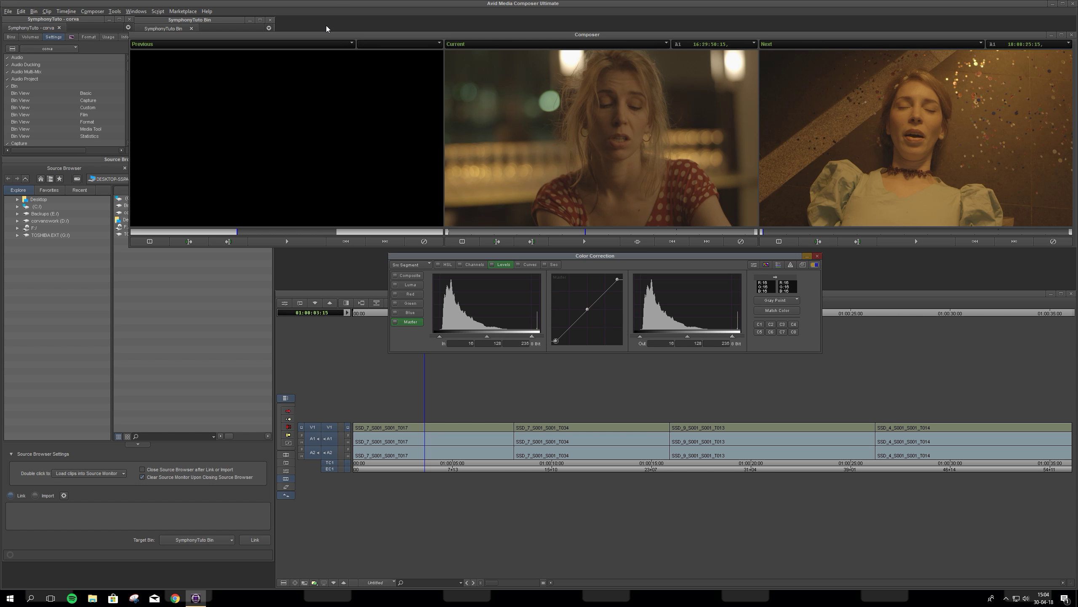
Step: Switch the Previous monitor to the RGB Parade scope
click(322, 37)
click(322, 44)
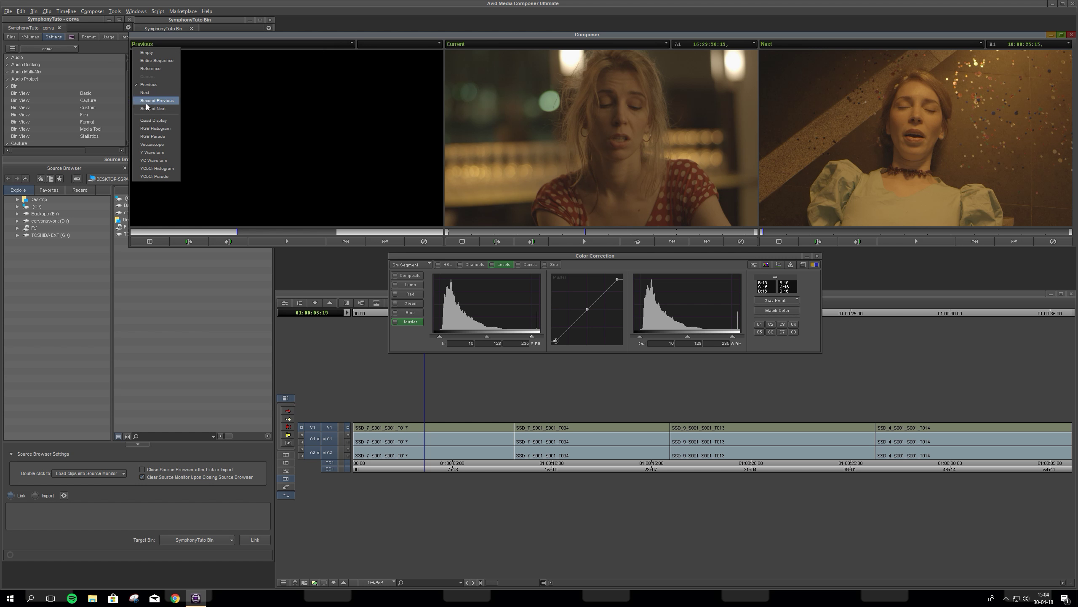
click(153, 160)
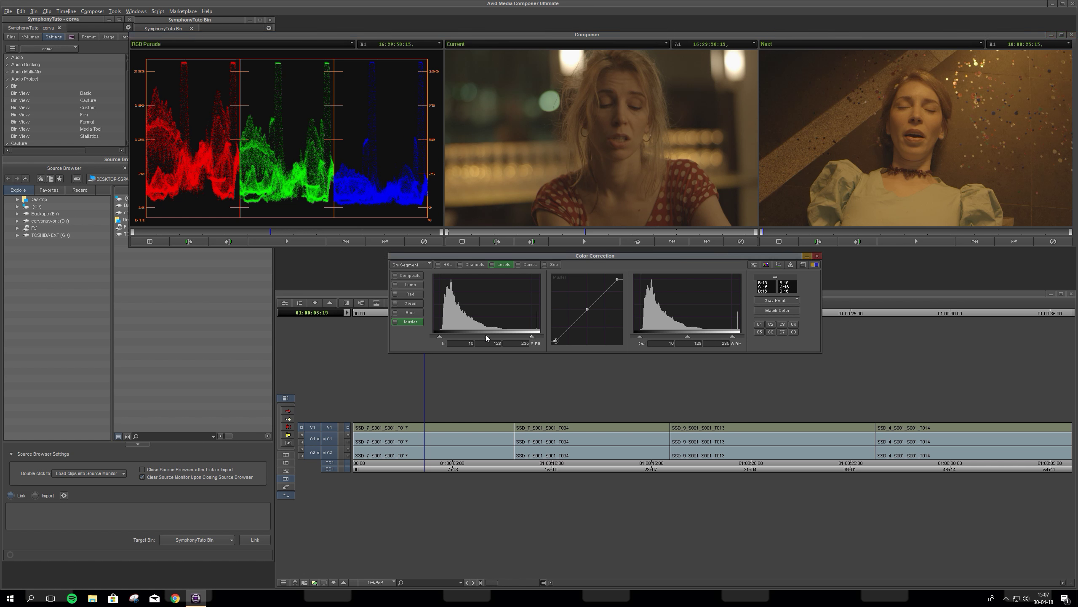
drag(486, 336, 486, 335)
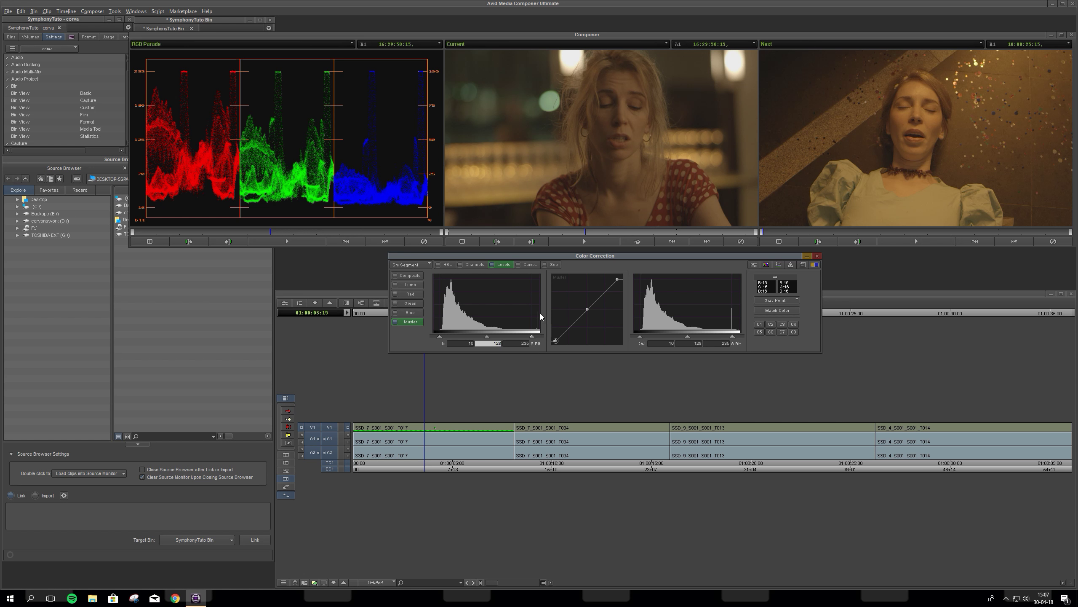
click(86, 27)
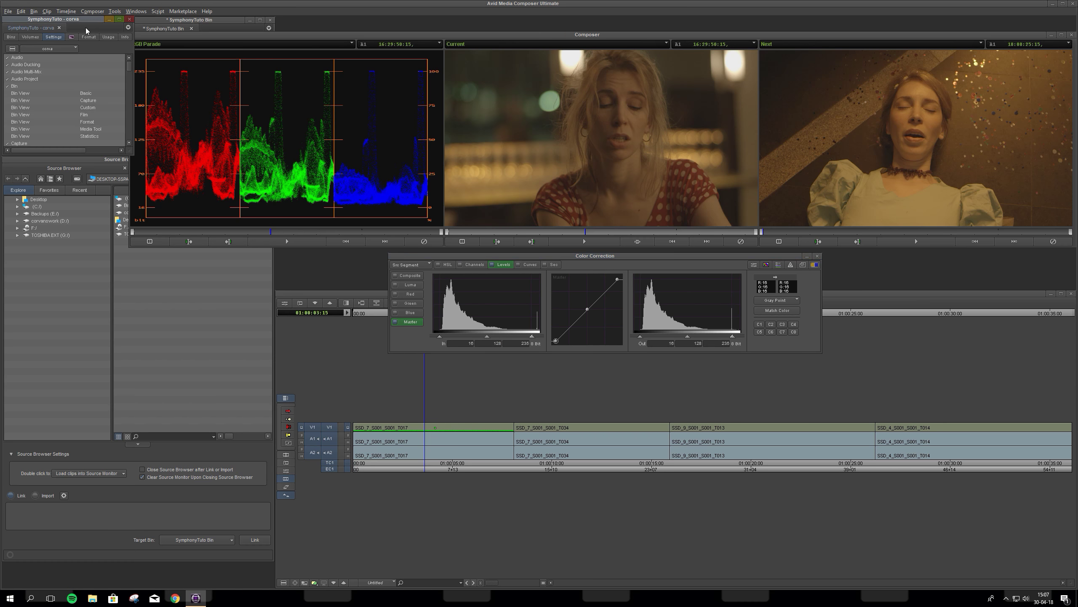
scroll(48, 103, down, 8)
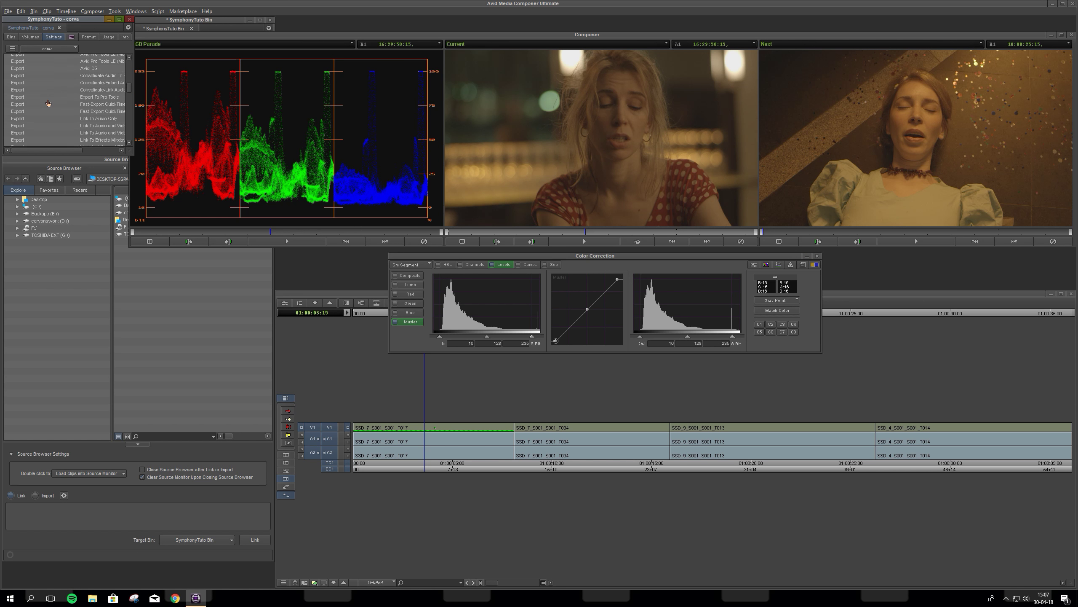
scroll(48, 103, up, 8)
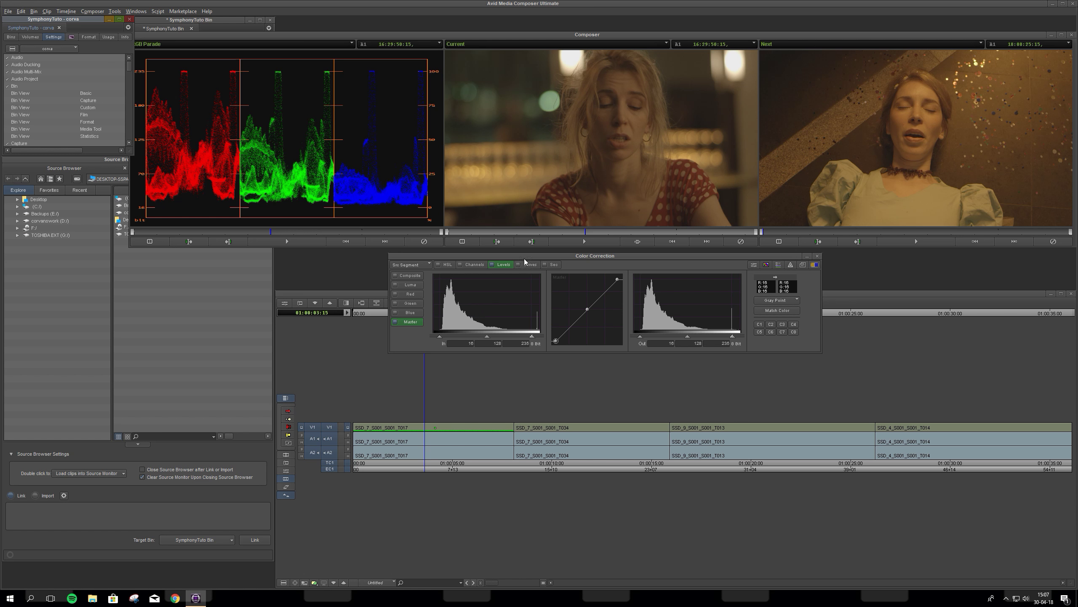
click(594, 255)
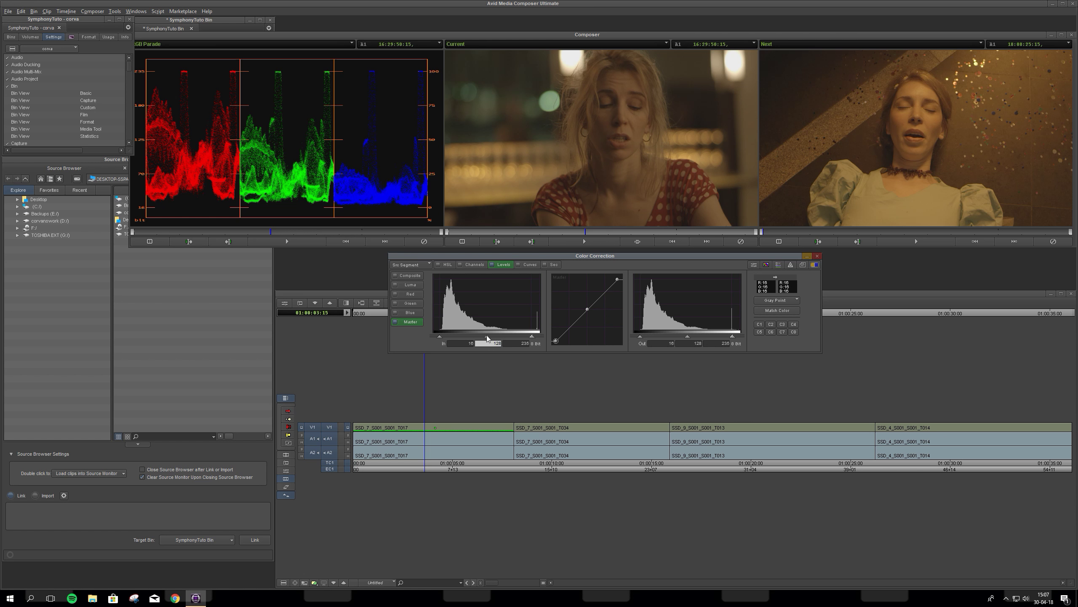
Step: Lower the Master input midpoint to brighten the midtones, look at Curves, and bring the midpoint back up to about 132
drag(487, 338, 475, 334)
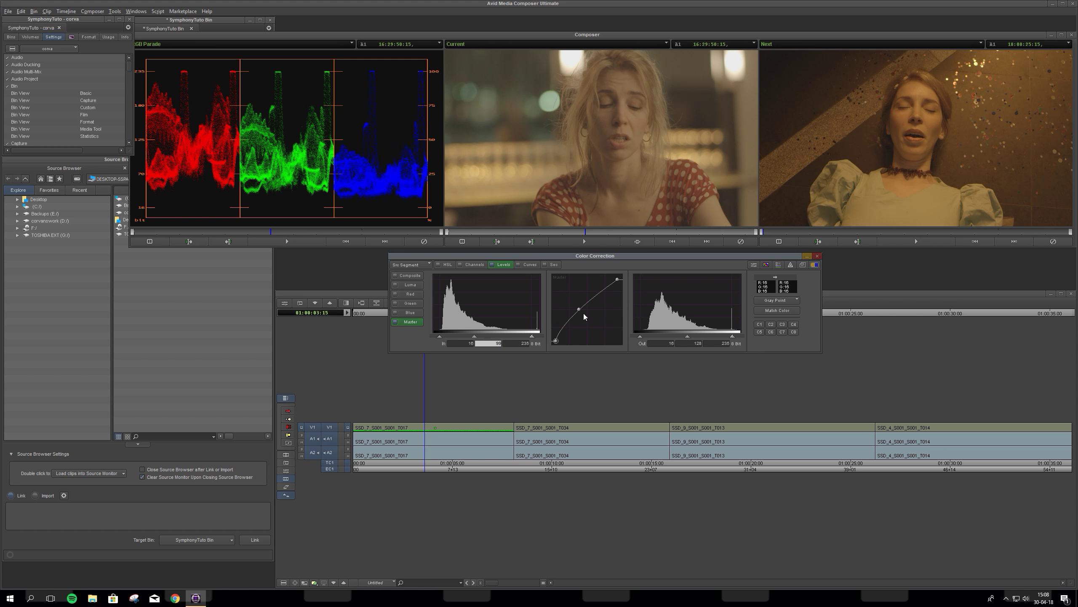
click(529, 265)
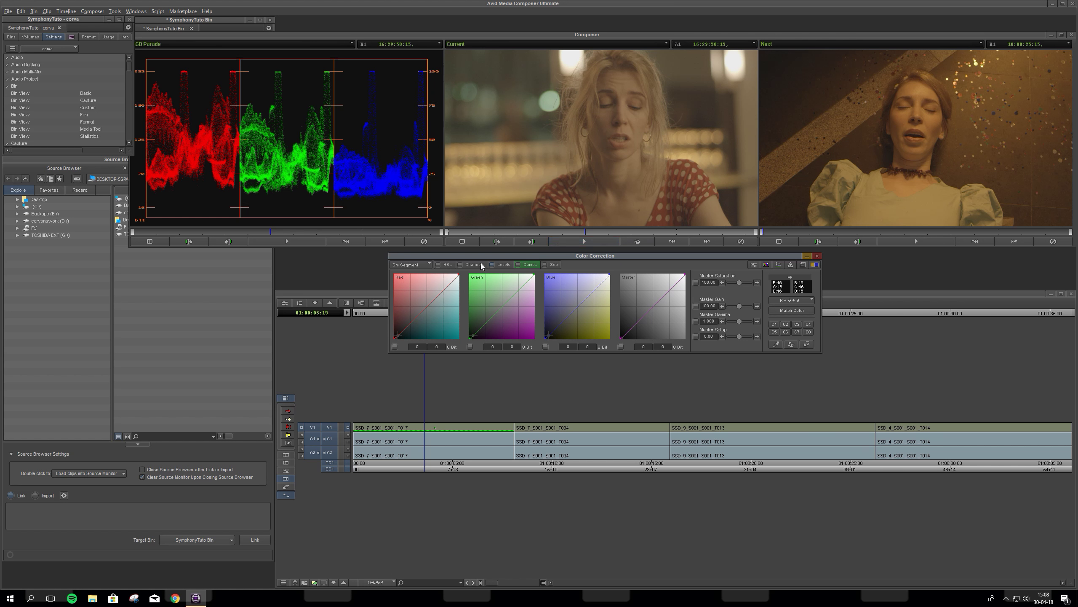
click(502, 264)
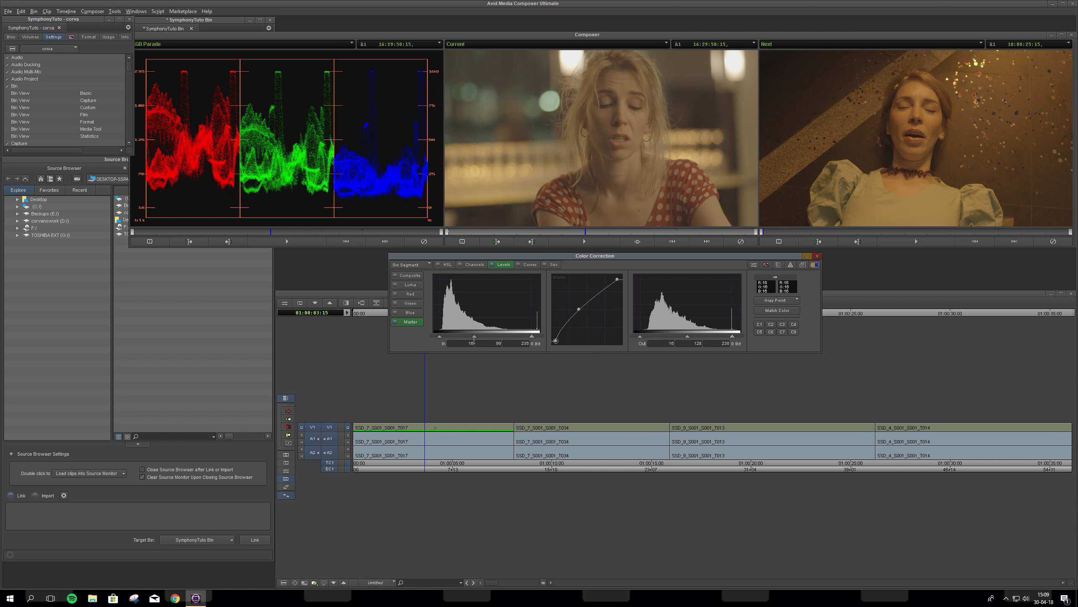
drag(476, 334, 489, 333)
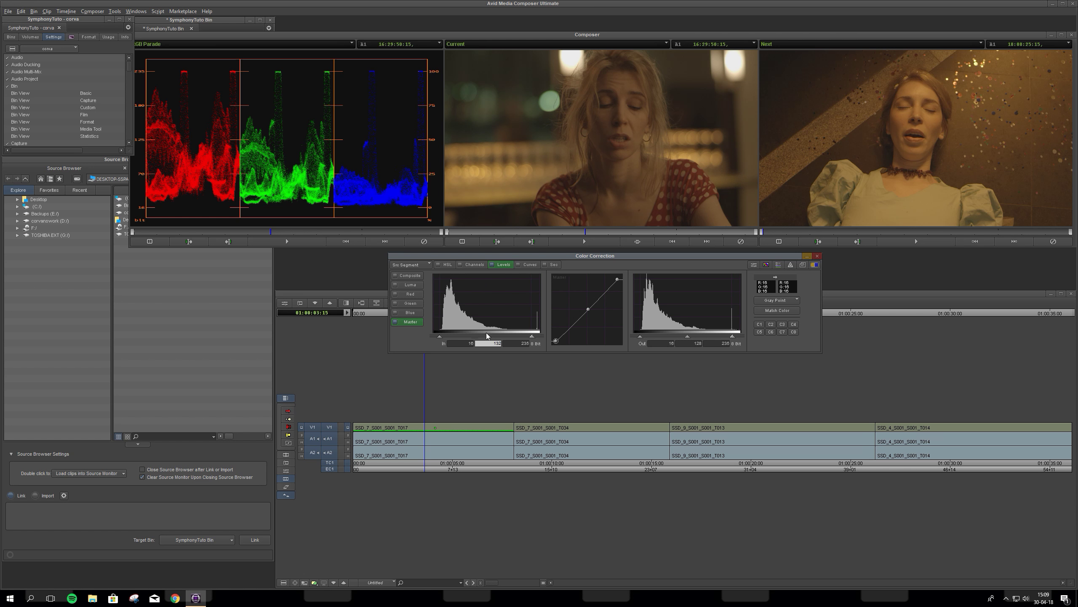
Step: Balance the Master midtones with the input midpoint at about 118 and the output midpoint at about 115
key(Tab)
drag(489, 337, 479, 335)
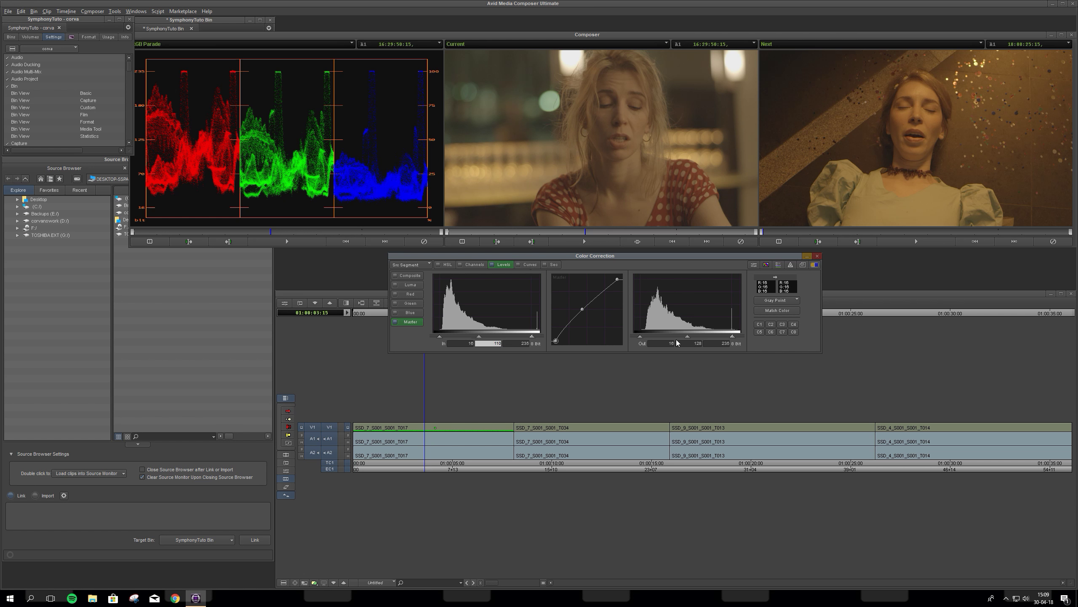
drag(688, 337, 679, 334)
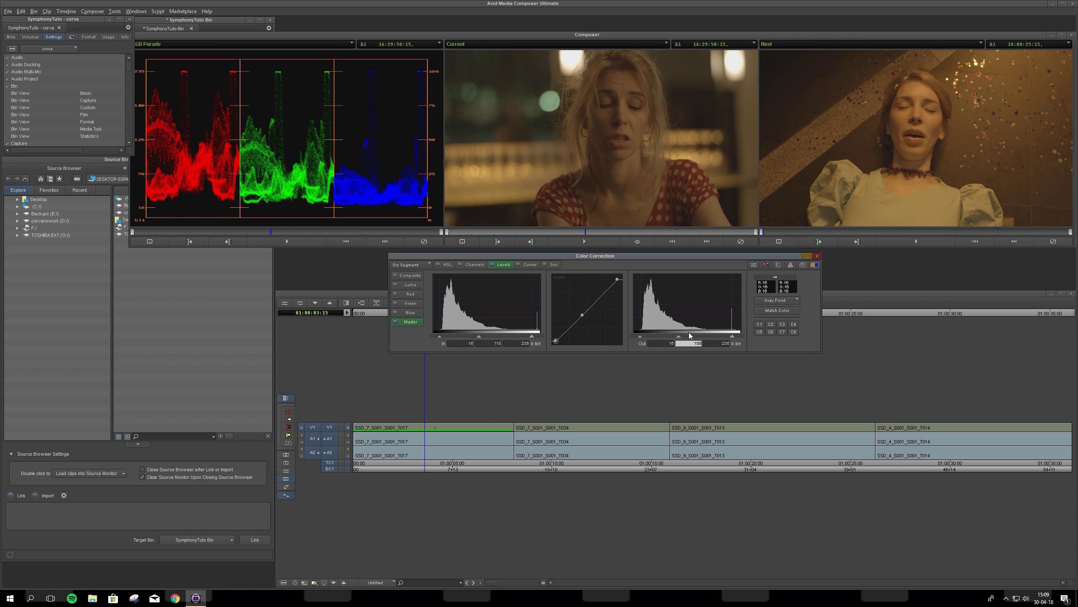
drag(480, 337, 484, 336)
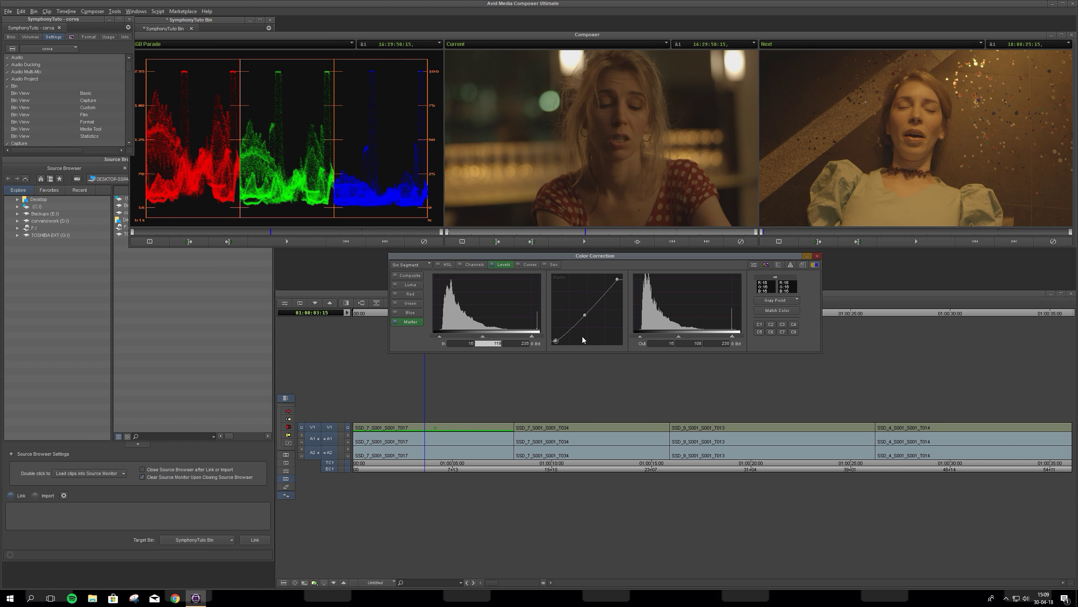
drag(679, 338, 681, 336)
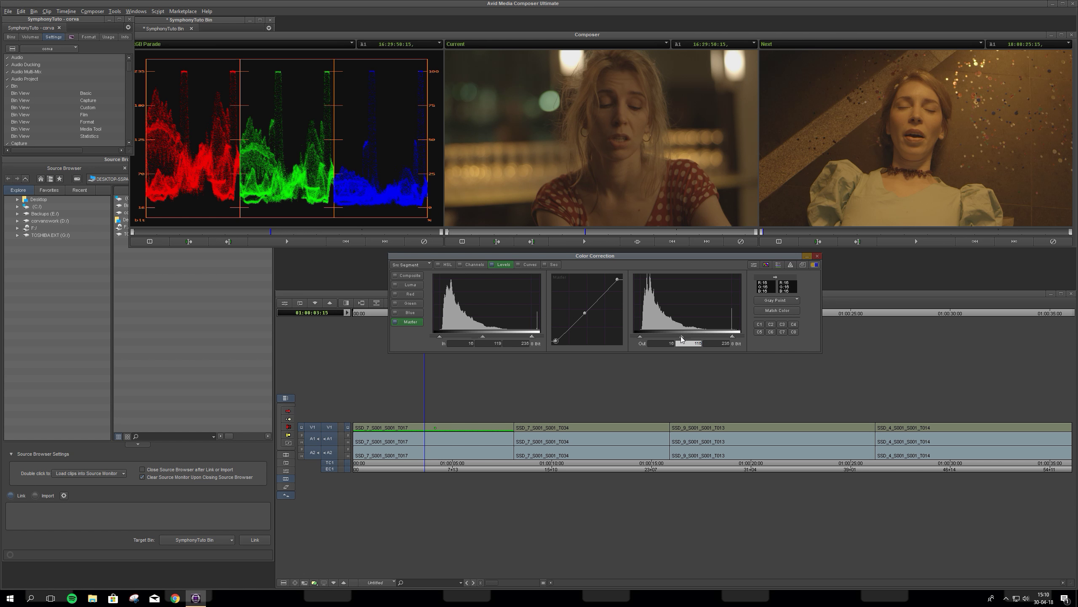
Step: Brighten the midtones by lowering the Master input midpoint to 102 and raising the output midpoint
drag(681, 336, 689, 334)
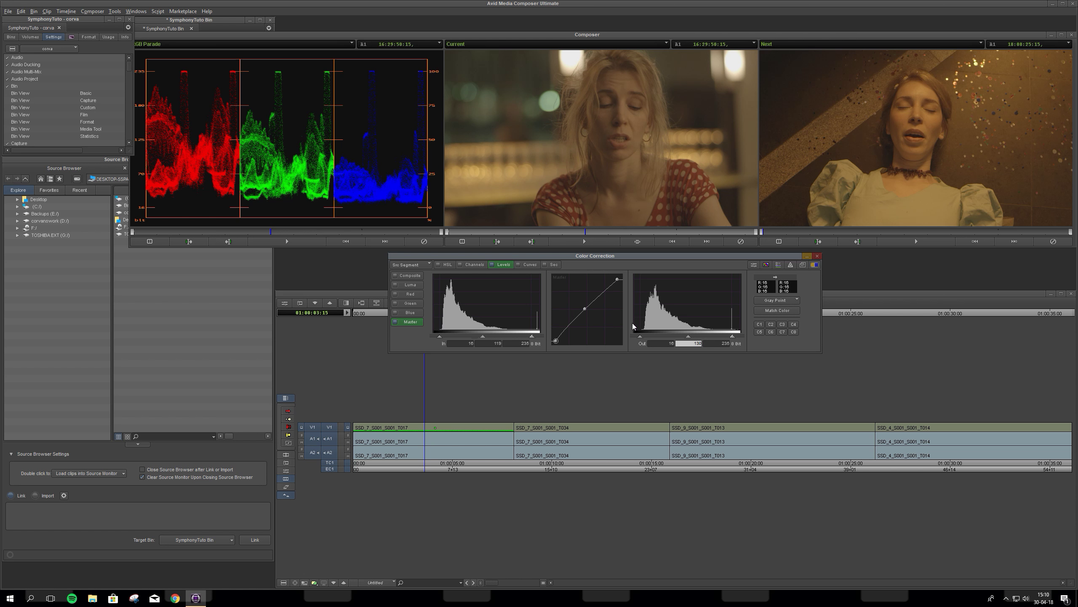
drag(688, 337, 682, 336)
drag(482, 336, 473, 333)
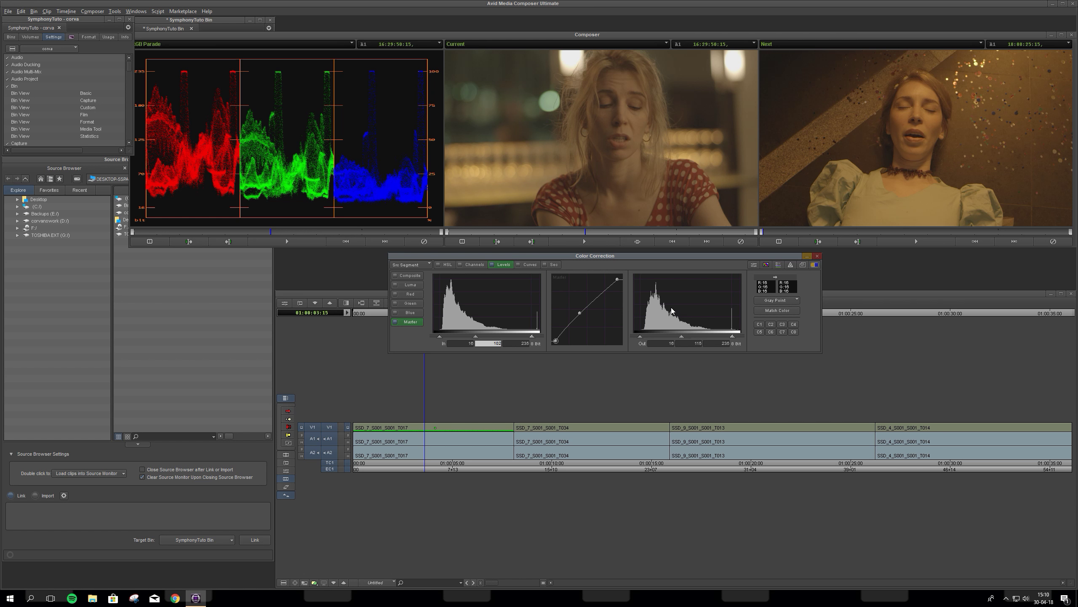
drag(682, 338, 690, 334)
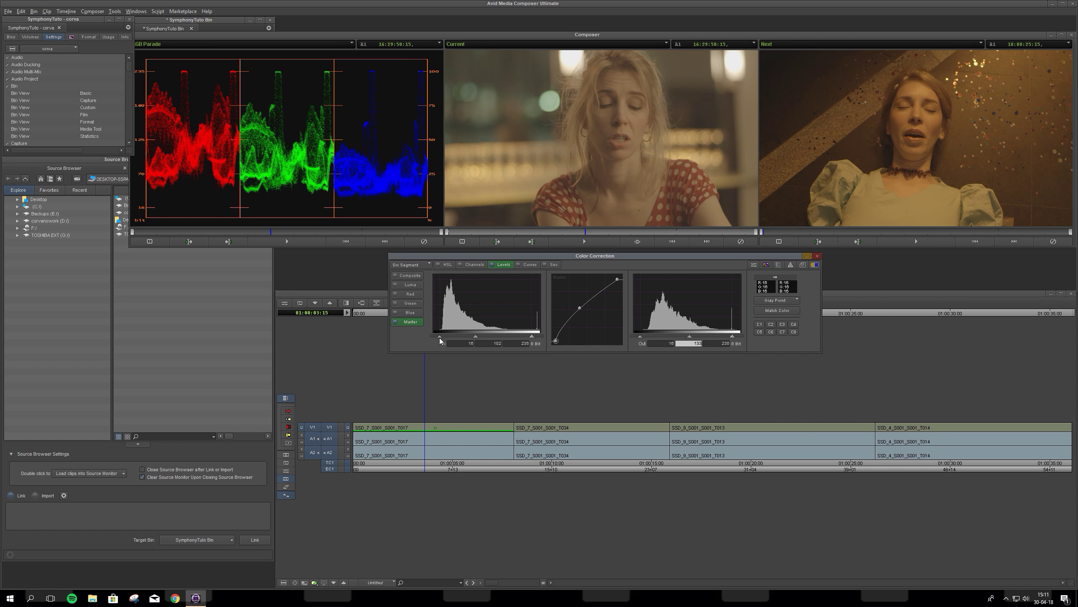
Step: Raise the Master input black point in two stages to deepen the shadows and increase the contrast
drag(440, 337, 446, 336)
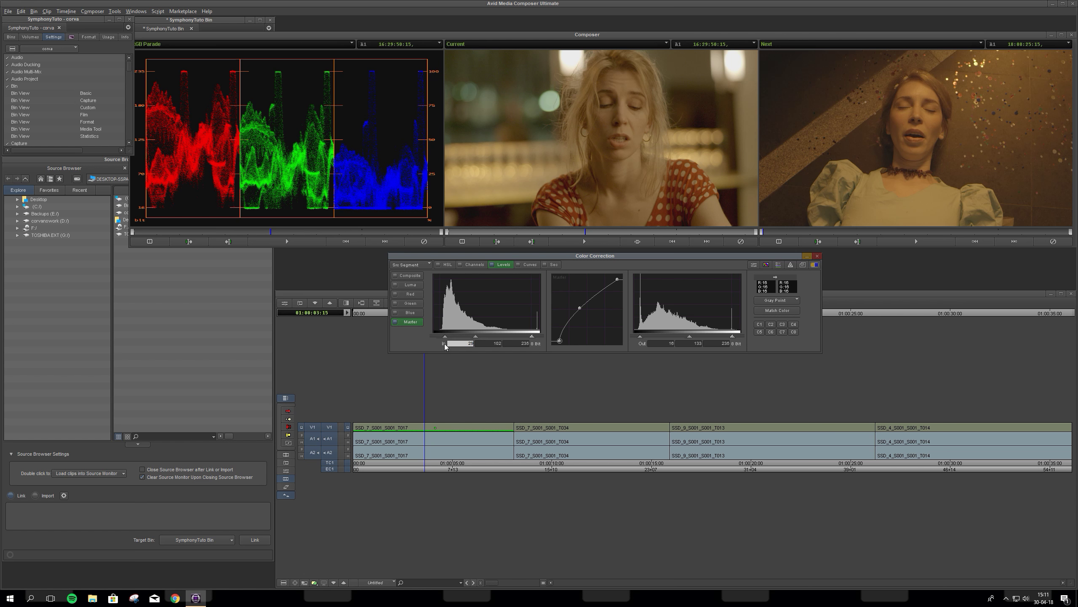
drag(447, 338, 454, 339)
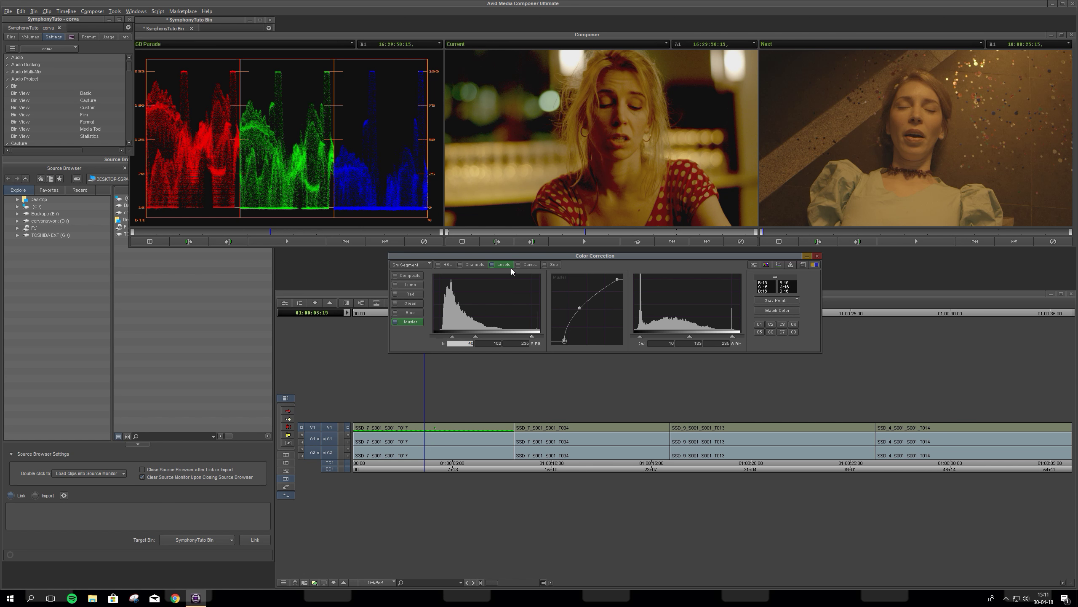
Step: Review the Blue, Green, Red and Luma level histograms and return to the Master levels
click(410, 313)
click(411, 303)
click(410, 294)
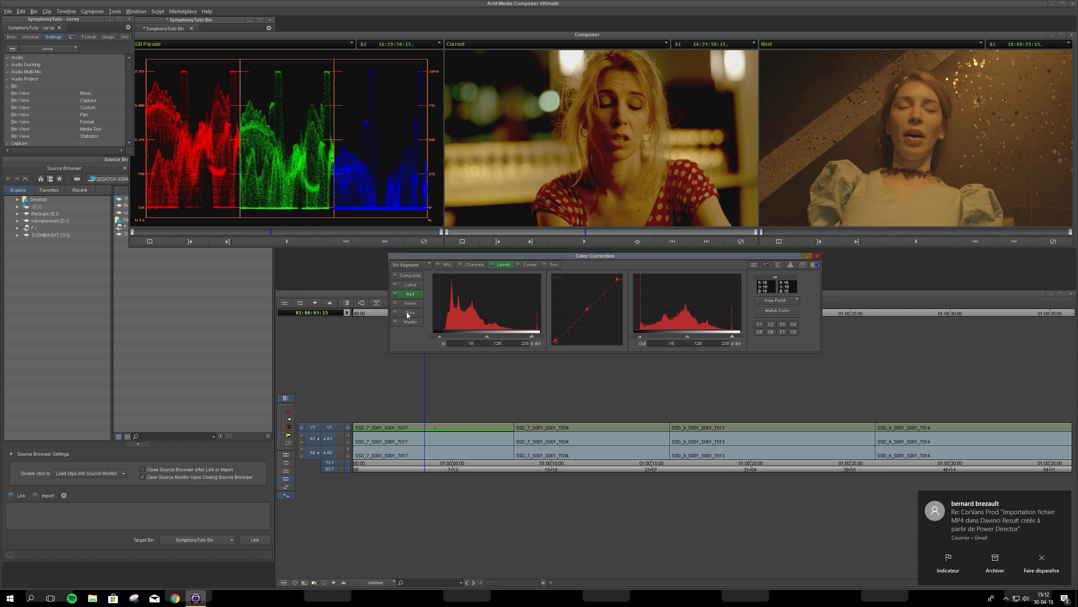
click(409, 285)
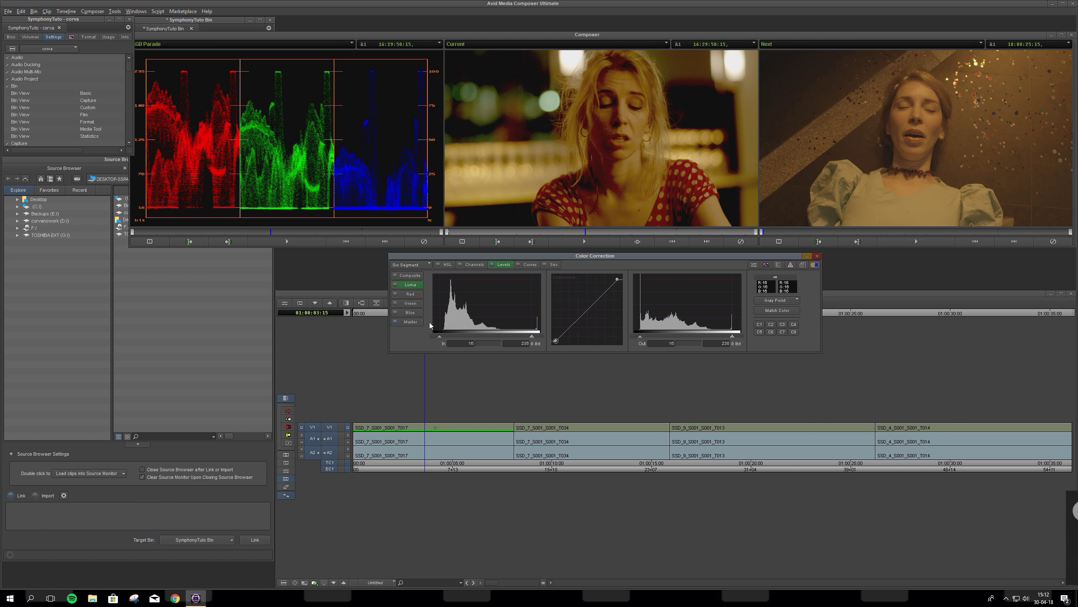
click(407, 322)
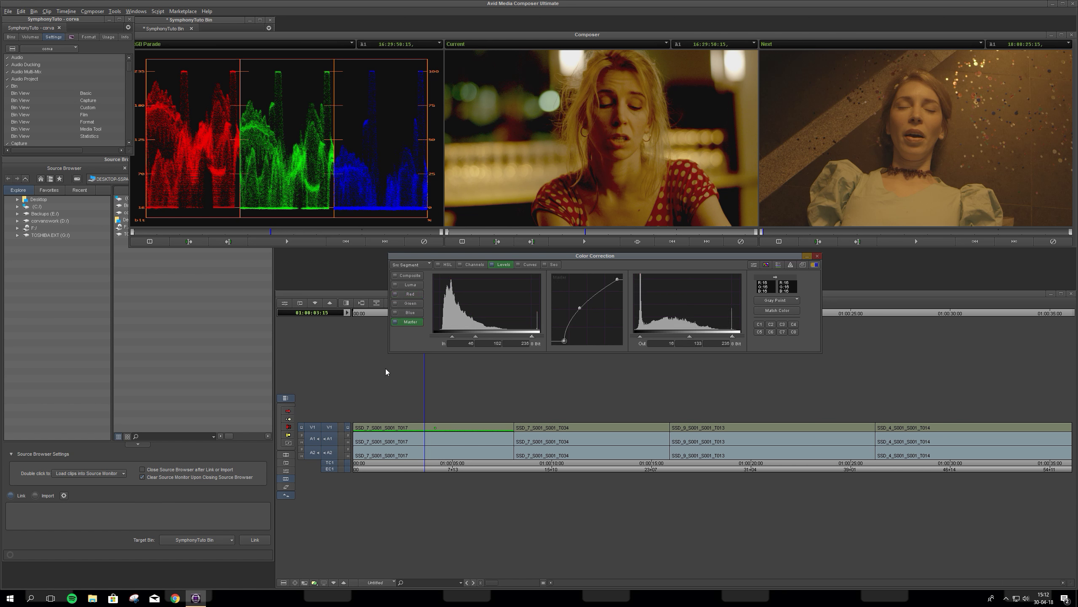
Step: Try to lower the Luma input black point, and return to the Master levels
click(411, 285)
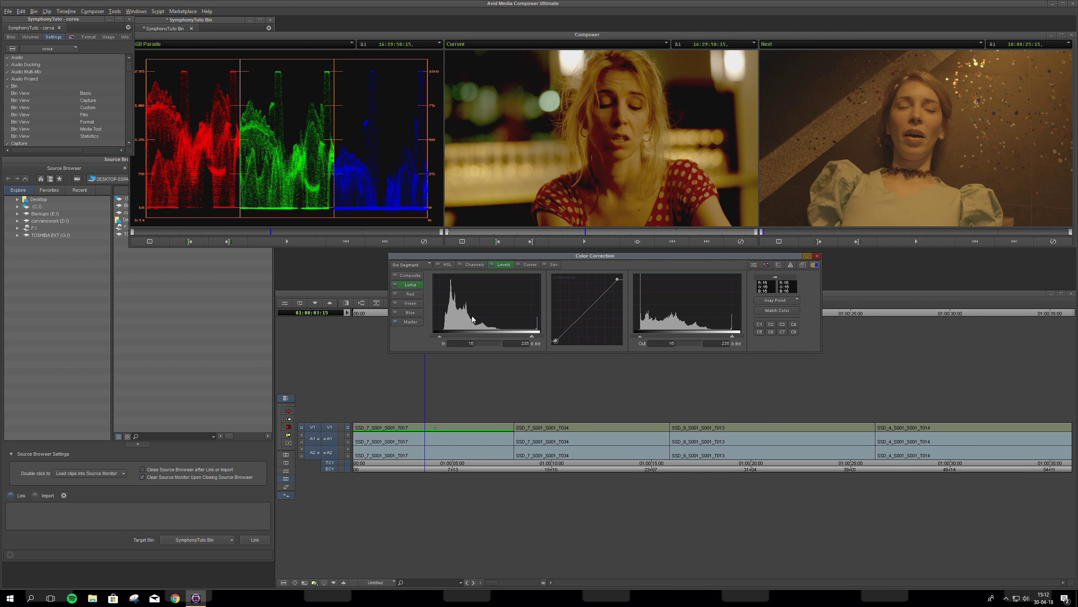
drag(439, 336, 429, 339)
click(410, 321)
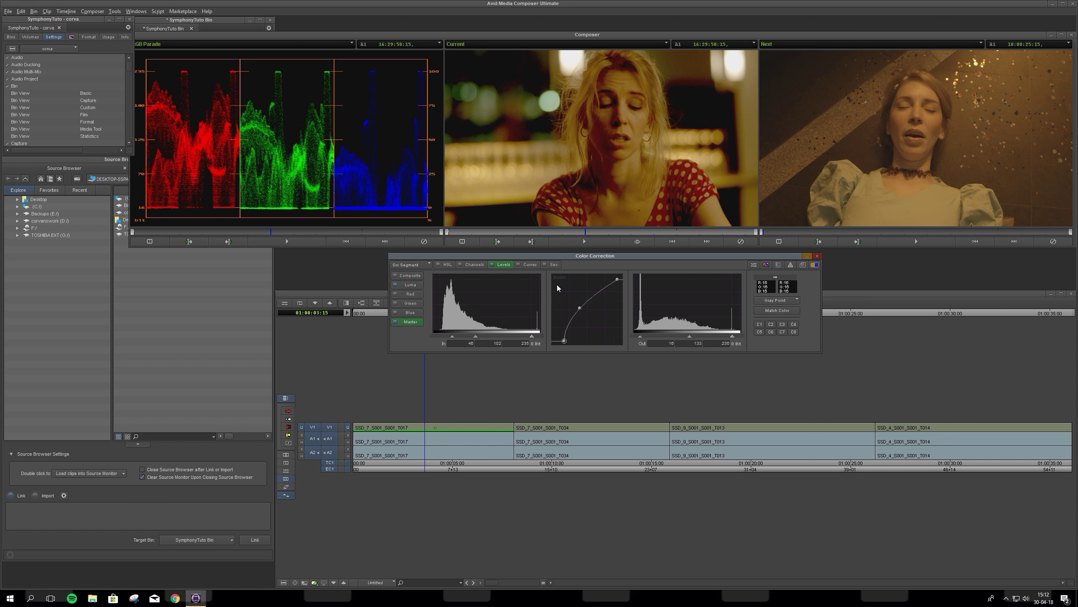
Step: Look through the Red, Green and Blue levels, and remove the color correction effect from the current clip
click(411, 294)
click(410, 303)
click(411, 312)
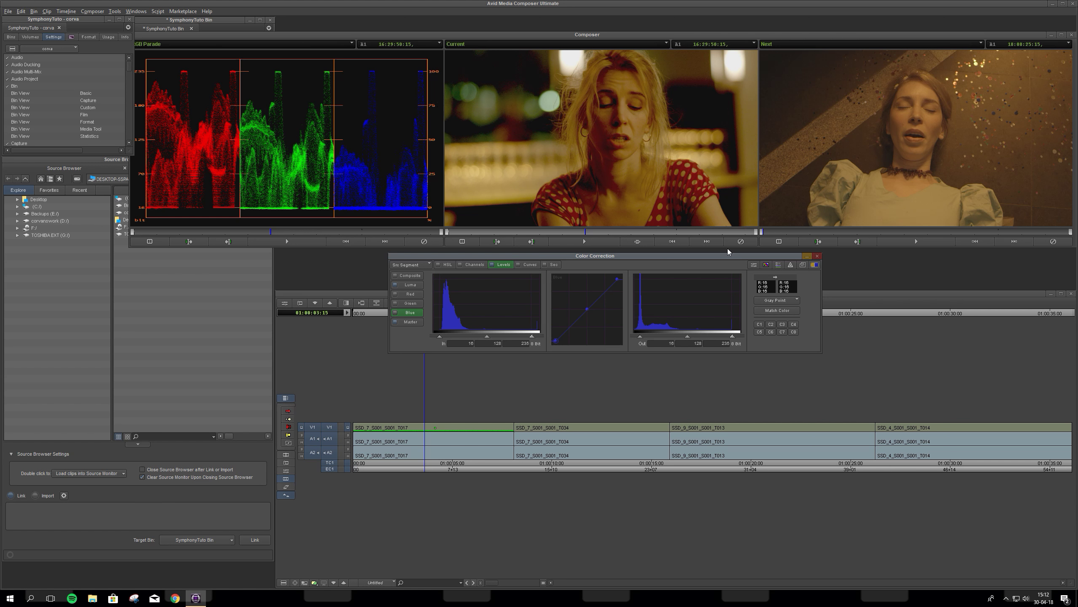
click(740, 243)
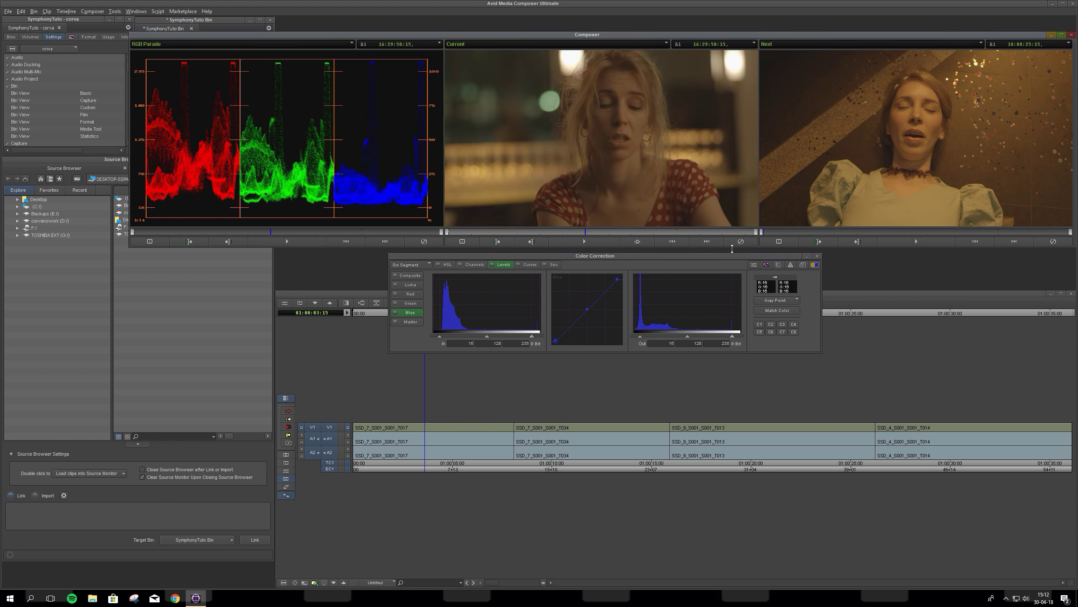
Step: Compare the Green, Red and Blue level histograms against the RGB Parade for the current clip
click(416, 303)
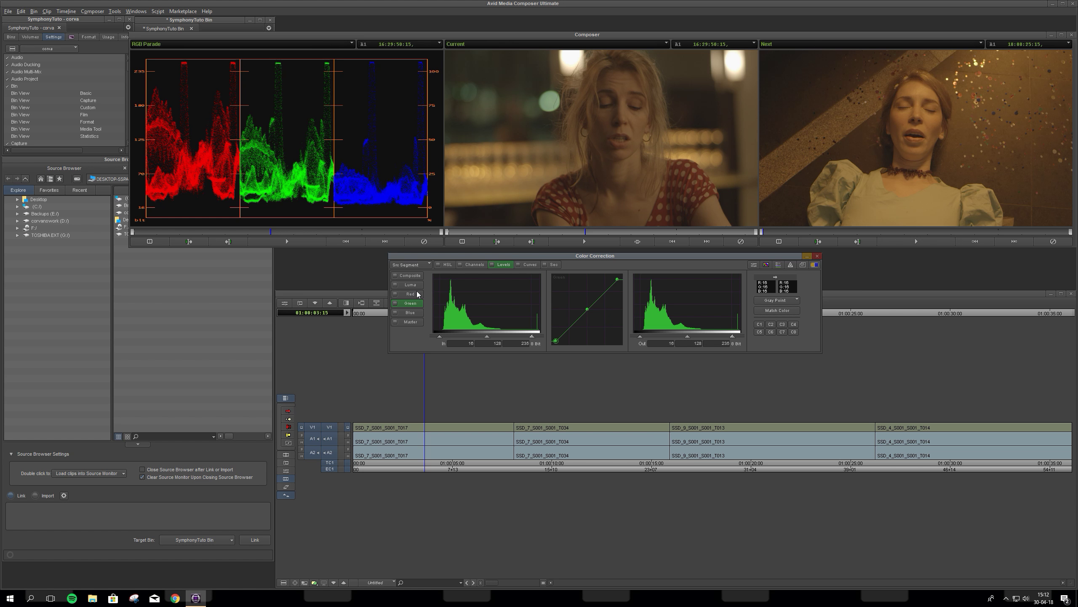
click(418, 295)
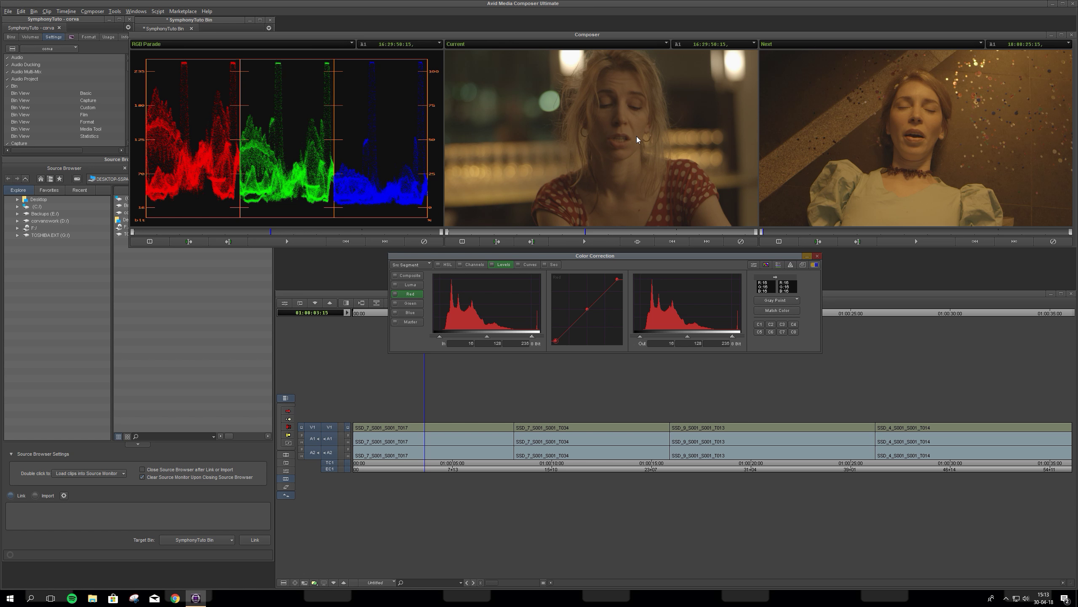
click(408, 303)
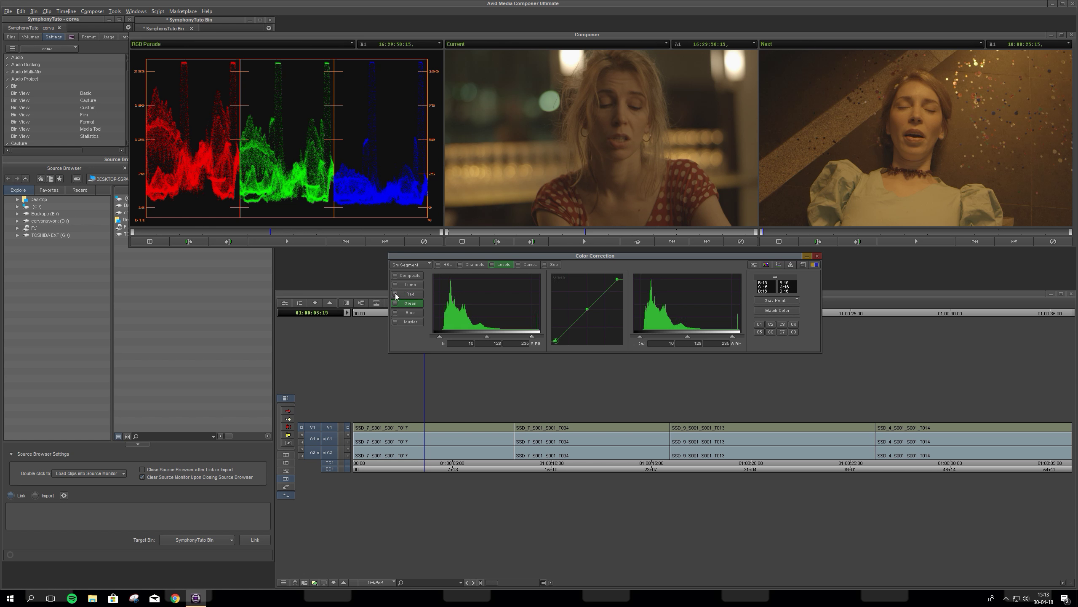
click(396, 294)
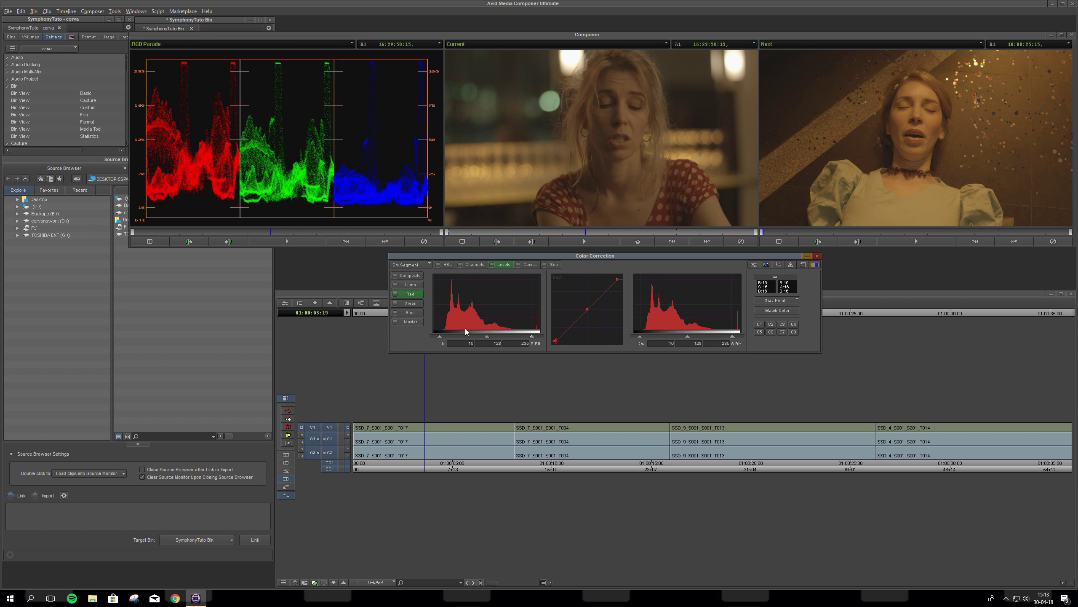
click(414, 305)
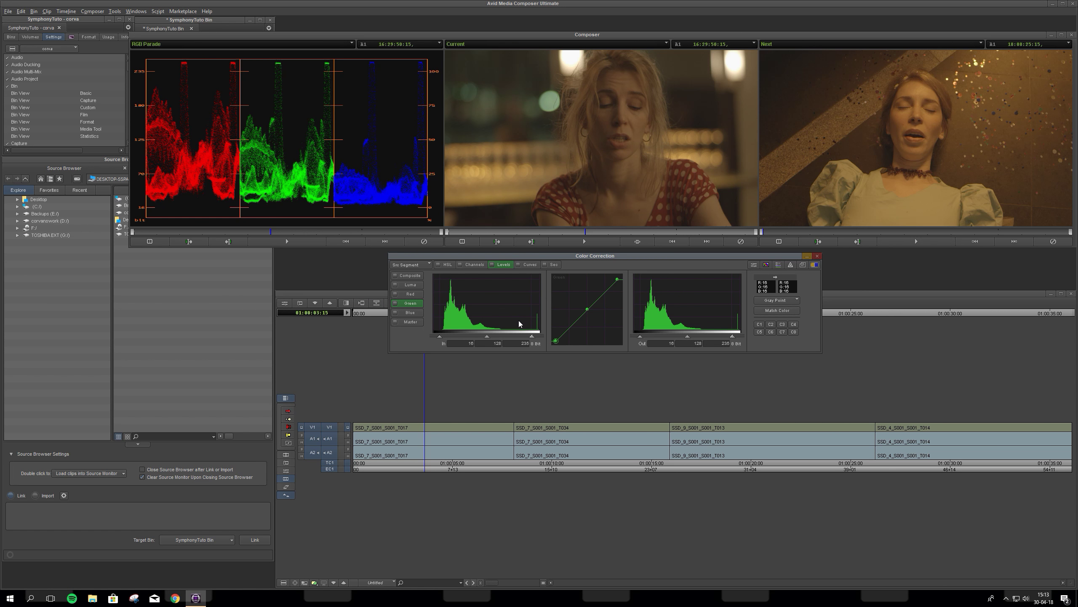
click(416, 315)
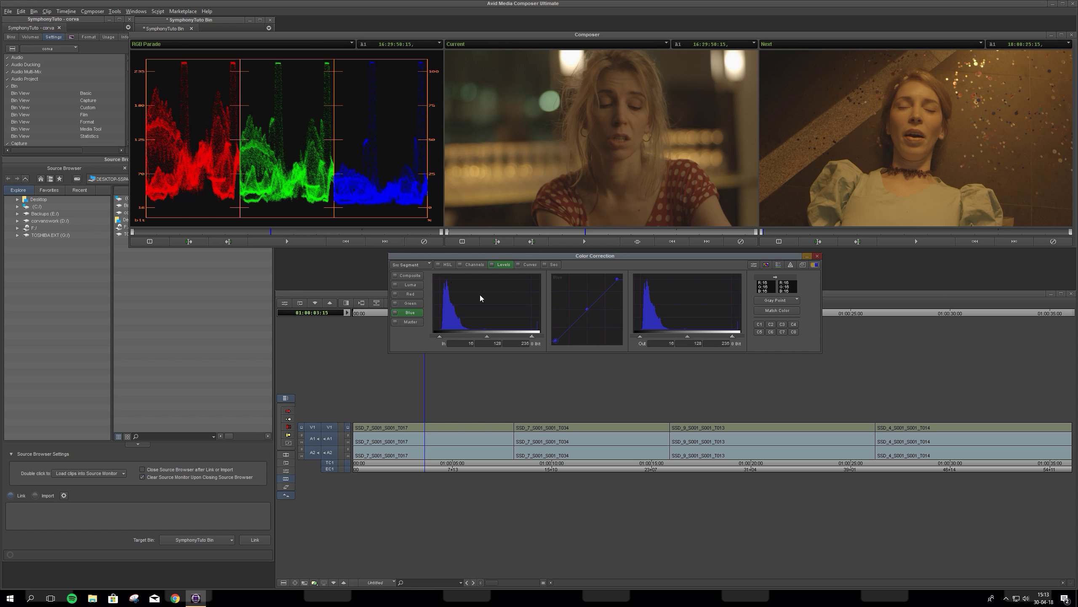
Step: Try lowering the Master input midtone and white points to brighten the clip, and remove the color correction effect
click(394, 321)
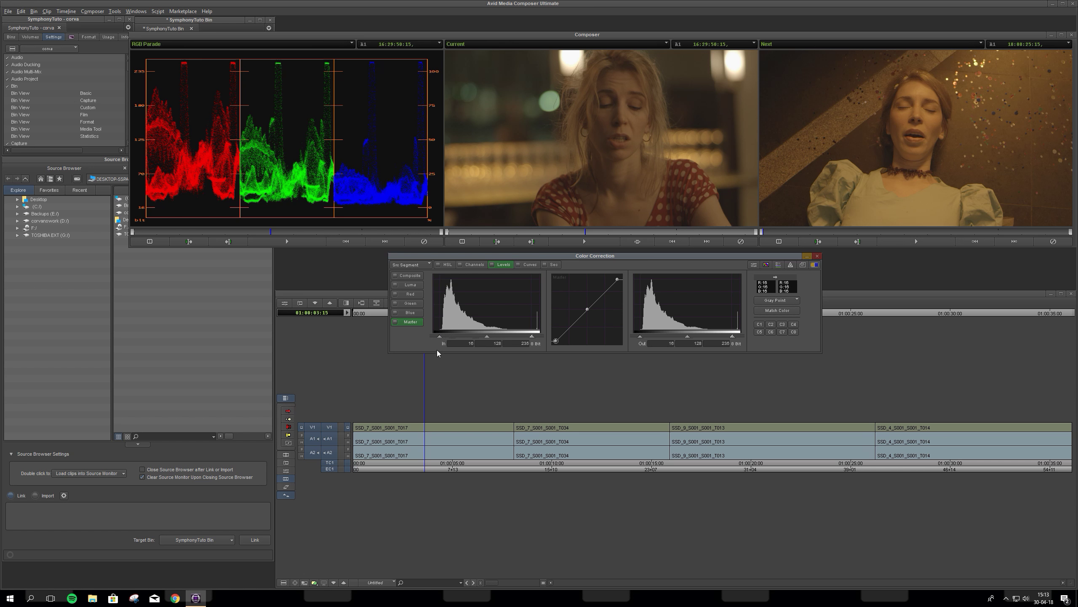
drag(487, 337, 475, 337)
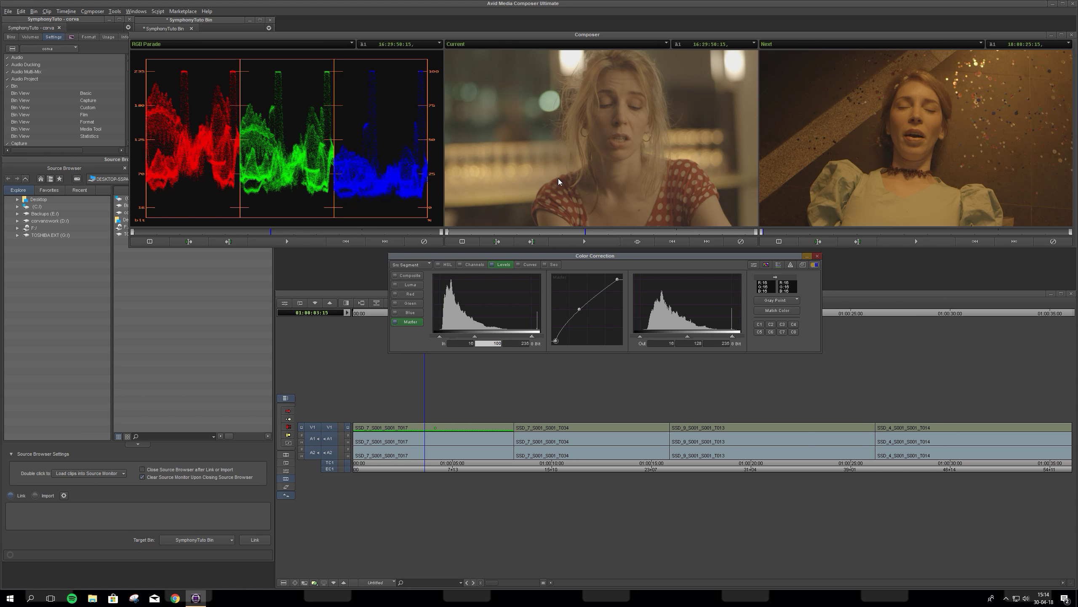
drag(532, 336, 501, 337)
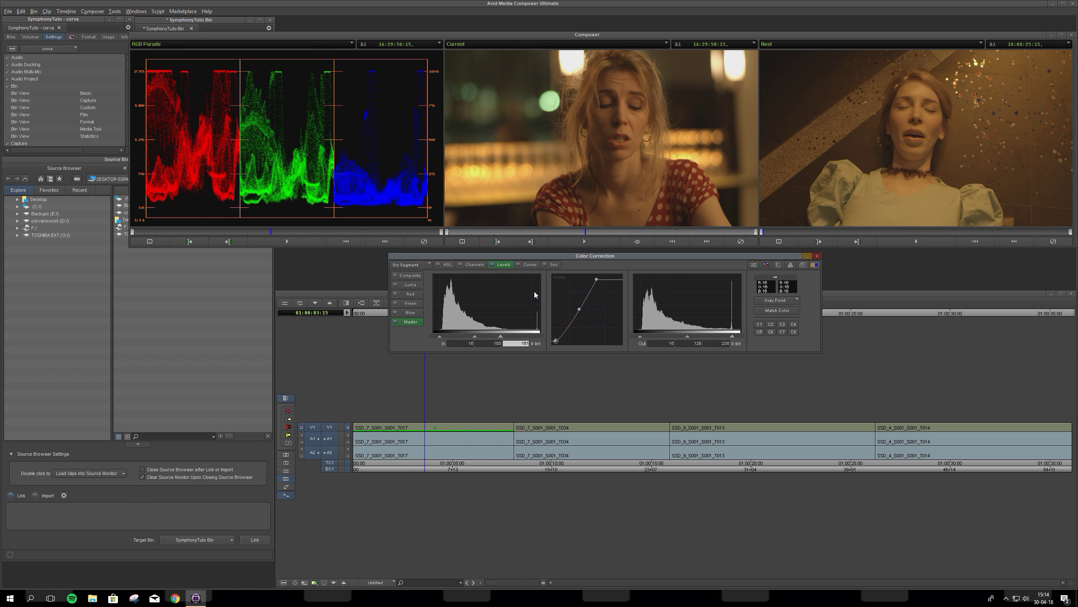
click(750, 241)
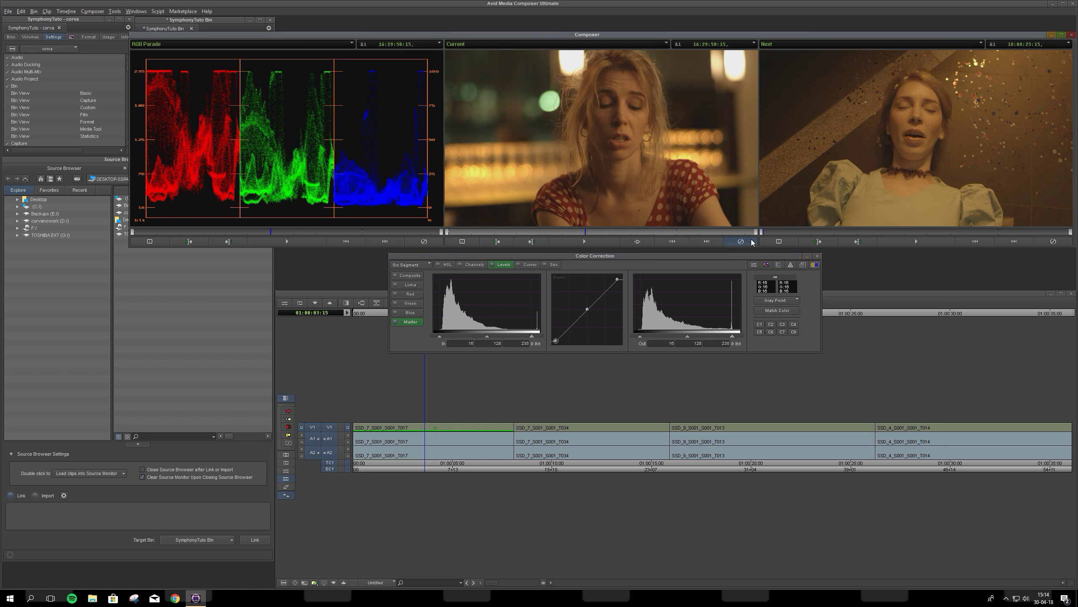
Step: Open the Channels controls and preview the clip's Master, Red, Green and Blue inputs
click(475, 264)
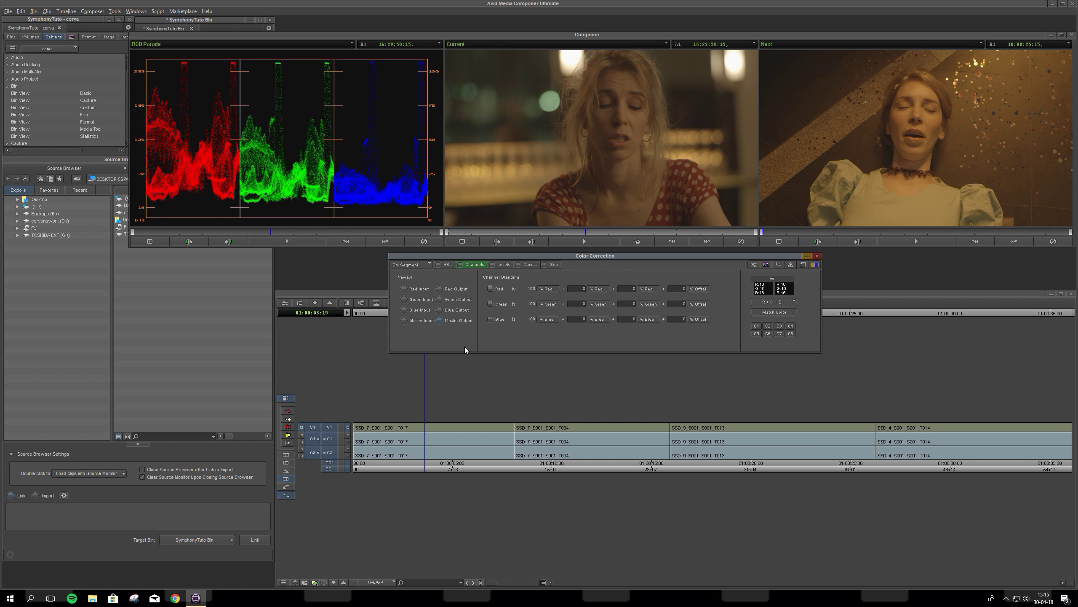
click(448, 264)
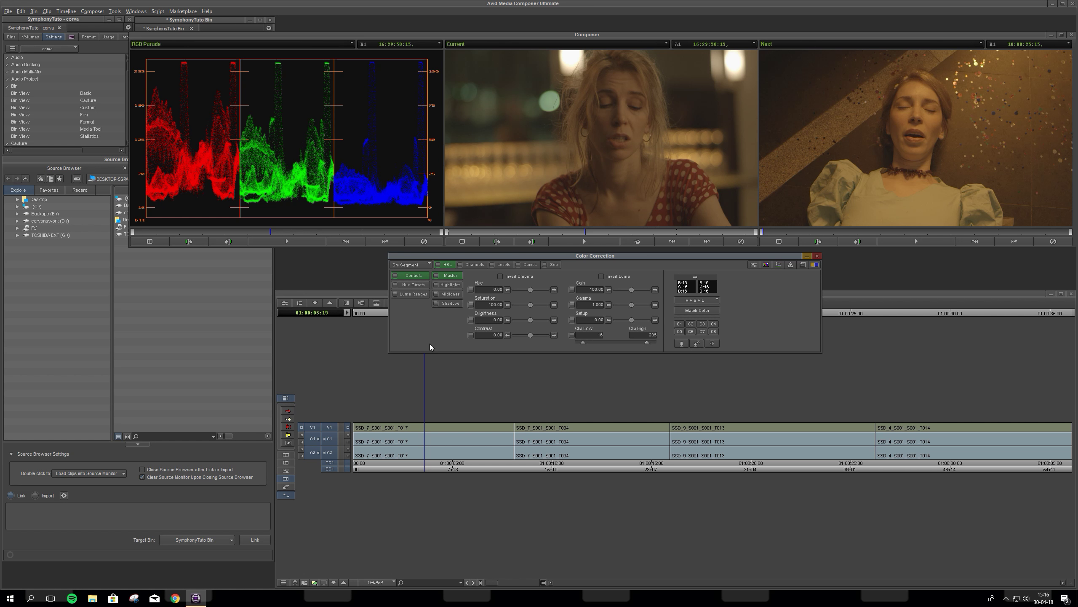
click(475, 265)
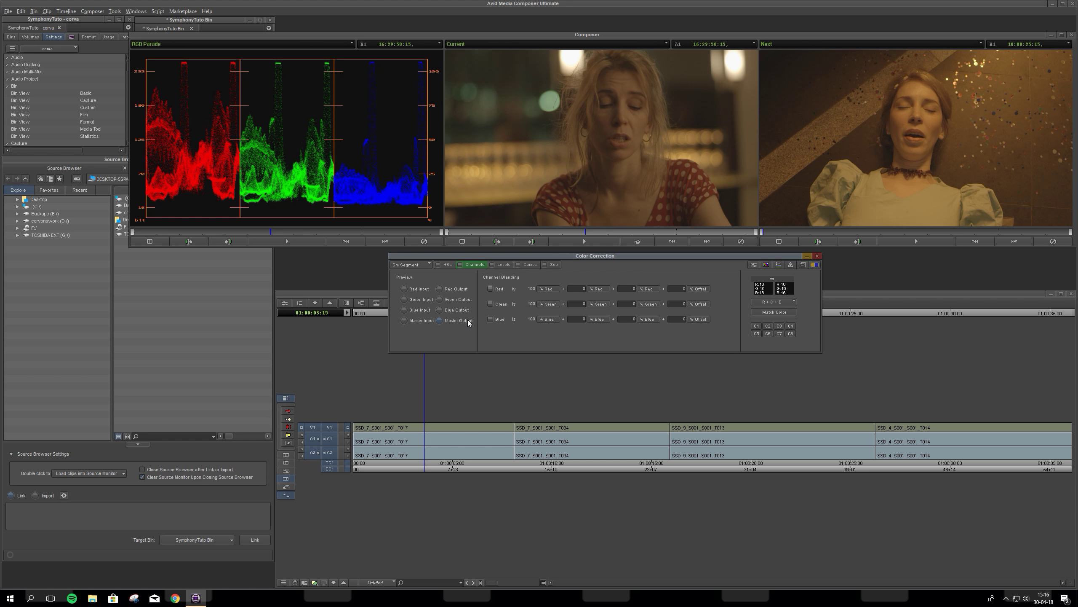
click(404, 321)
click(423, 289)
click(416, 300)
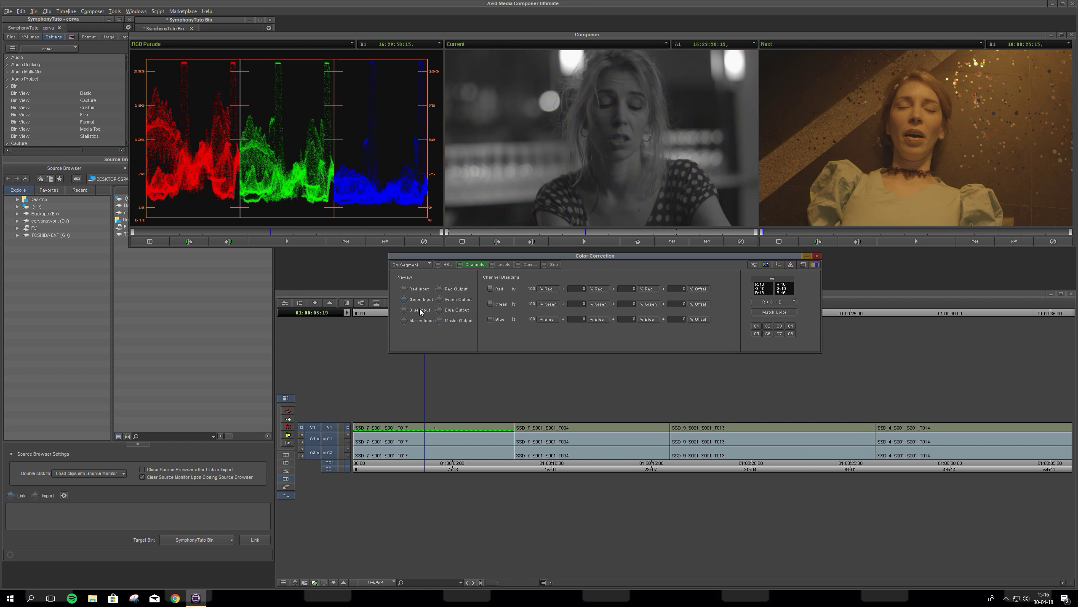
click(420, 311)
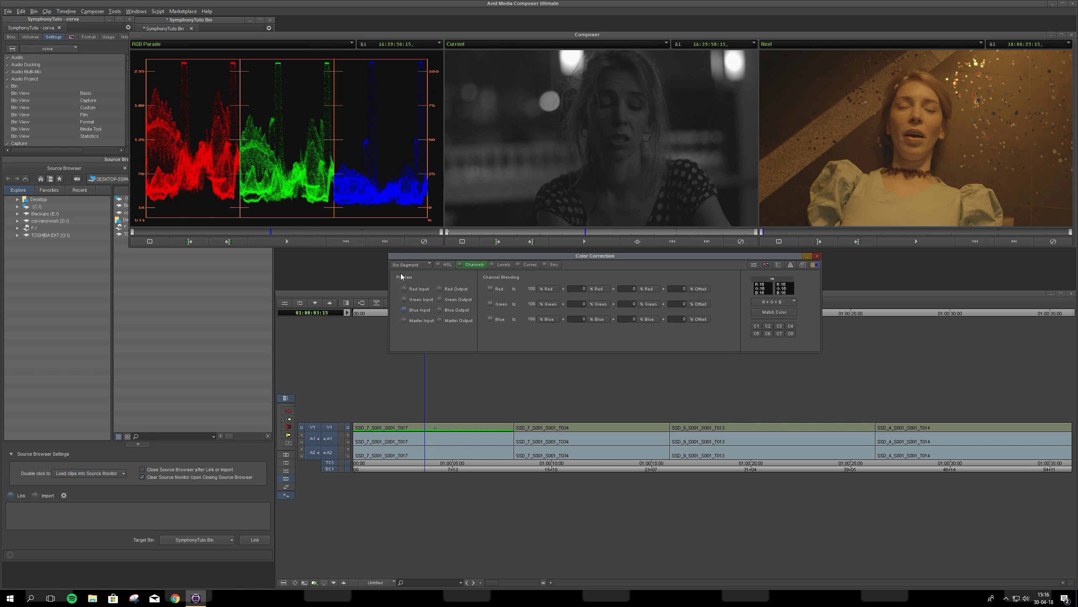
click(425, 300)
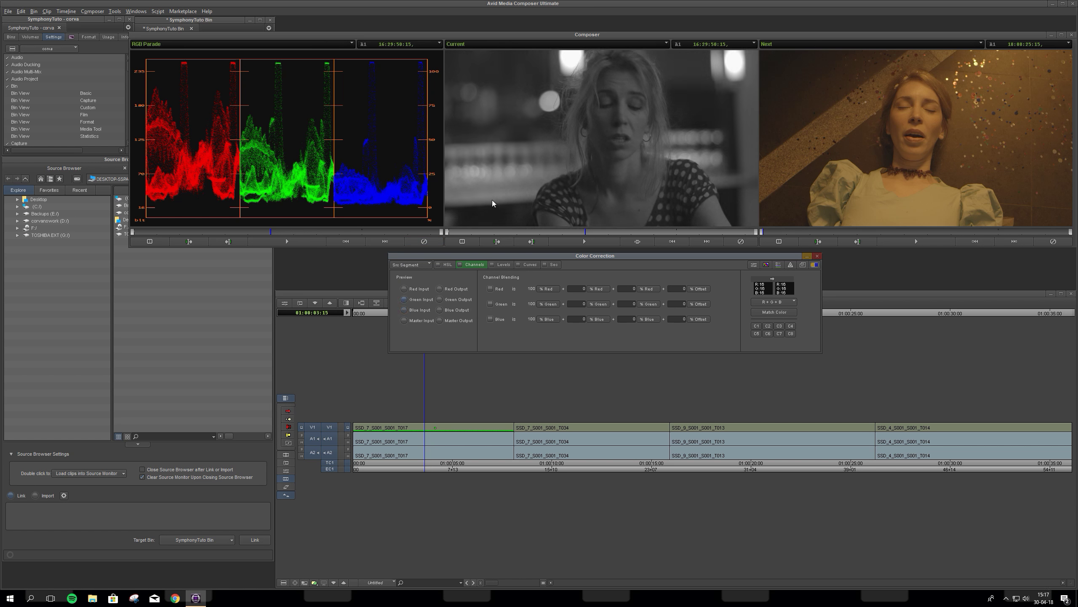
Step: Compare the Red, Green and Blue input previews once more and return to the full-color Master preview
click(420, 288)
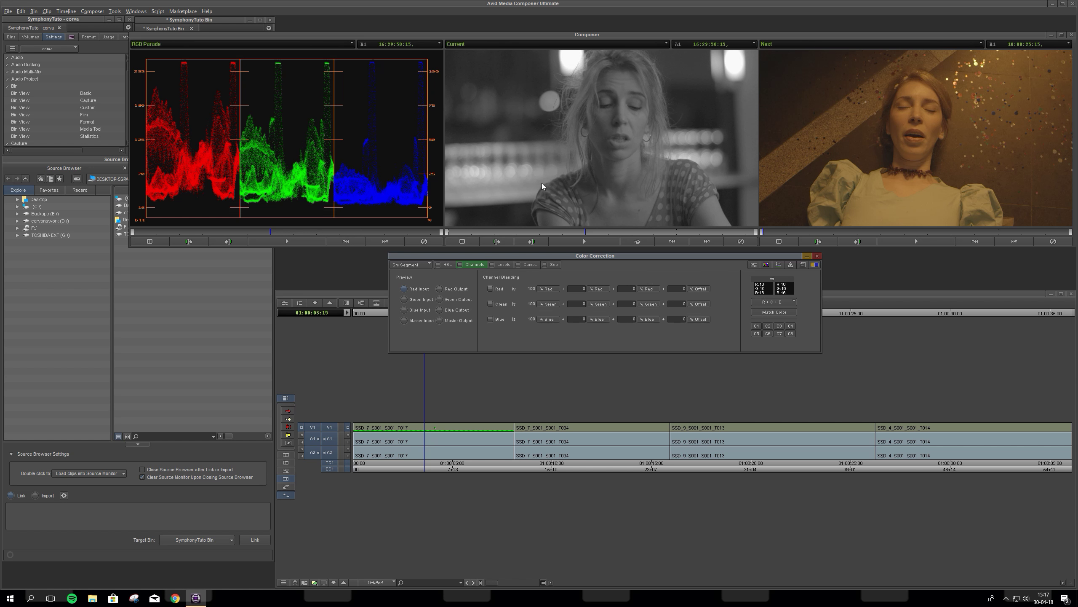
click(420, 299)
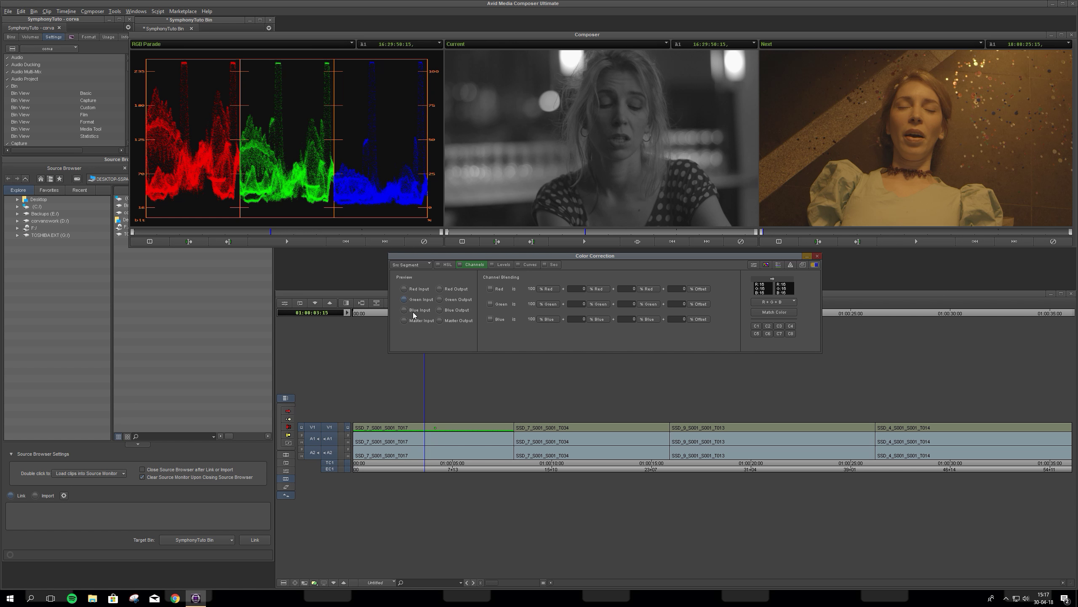
click(413, 312)
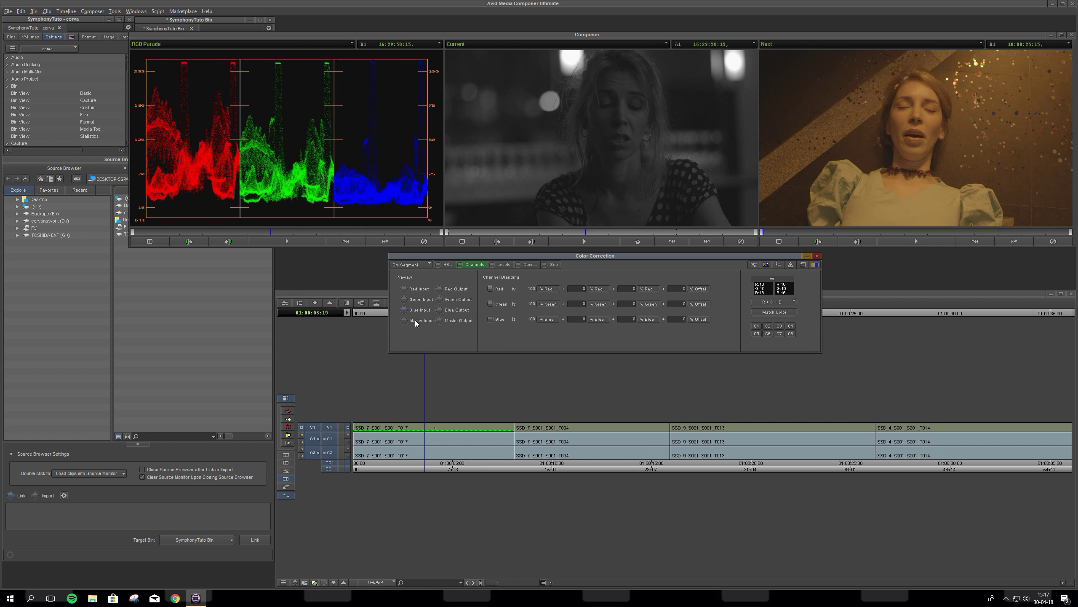
click(415, 320)
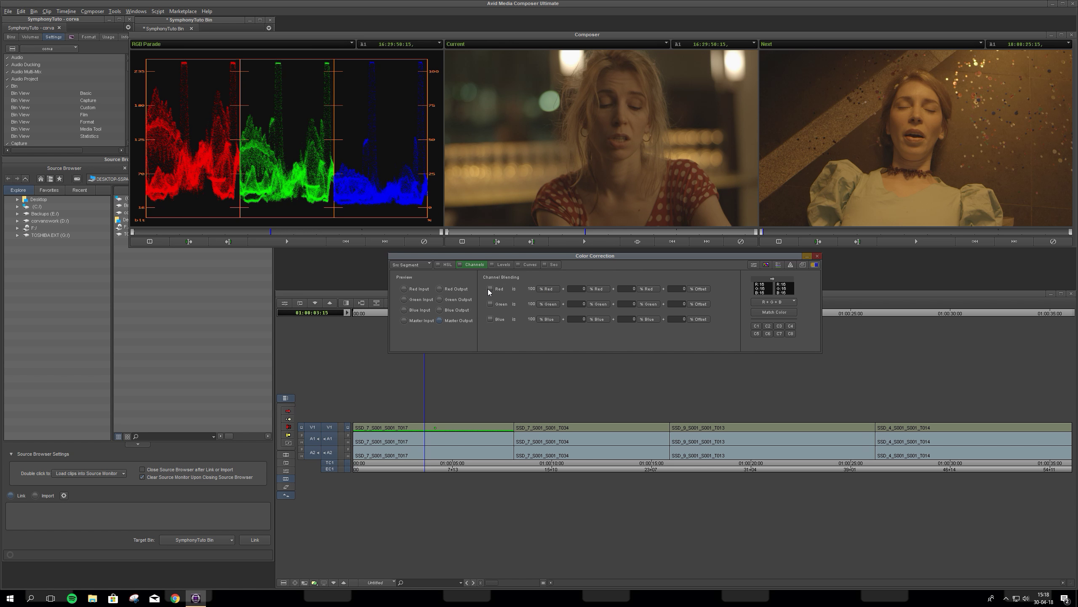
Step: Set the first blending source of both the Red and Blue channels to Green
click(551, 288)
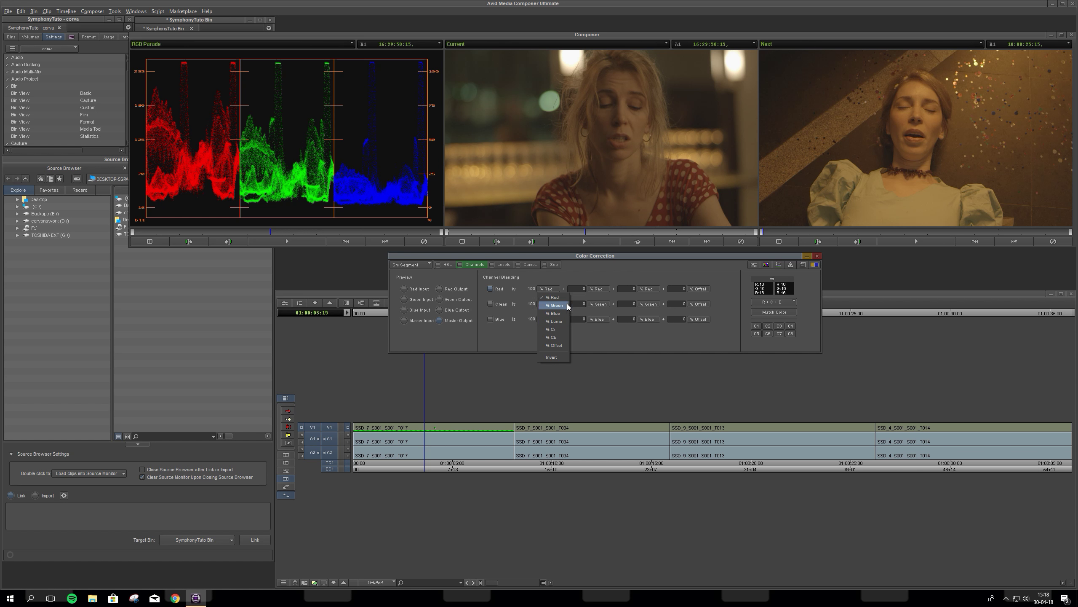
click(497, 337)
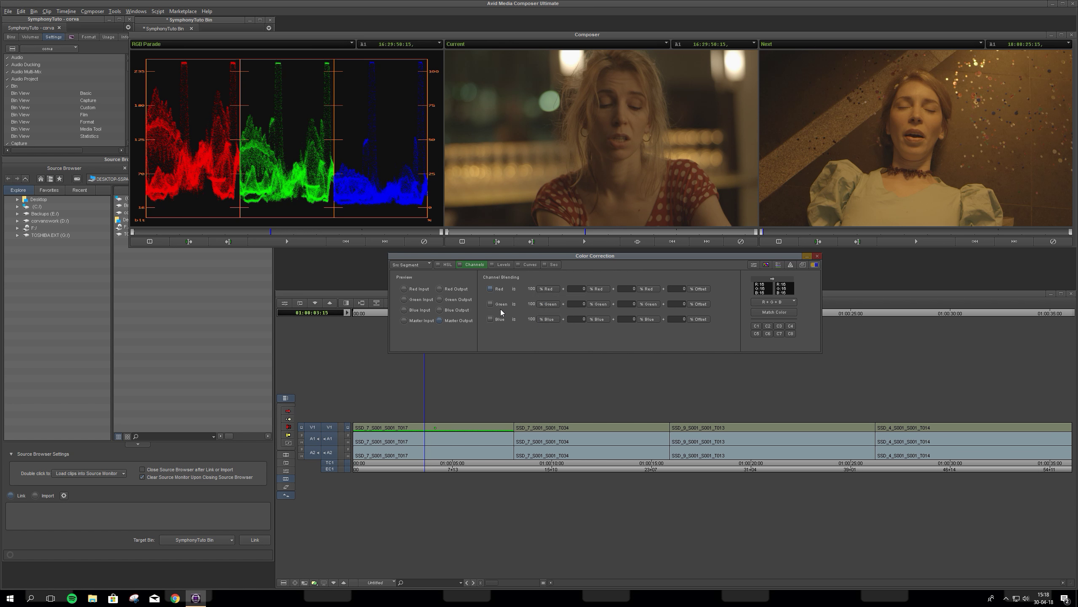
click(548, 289)
click(559, 305)
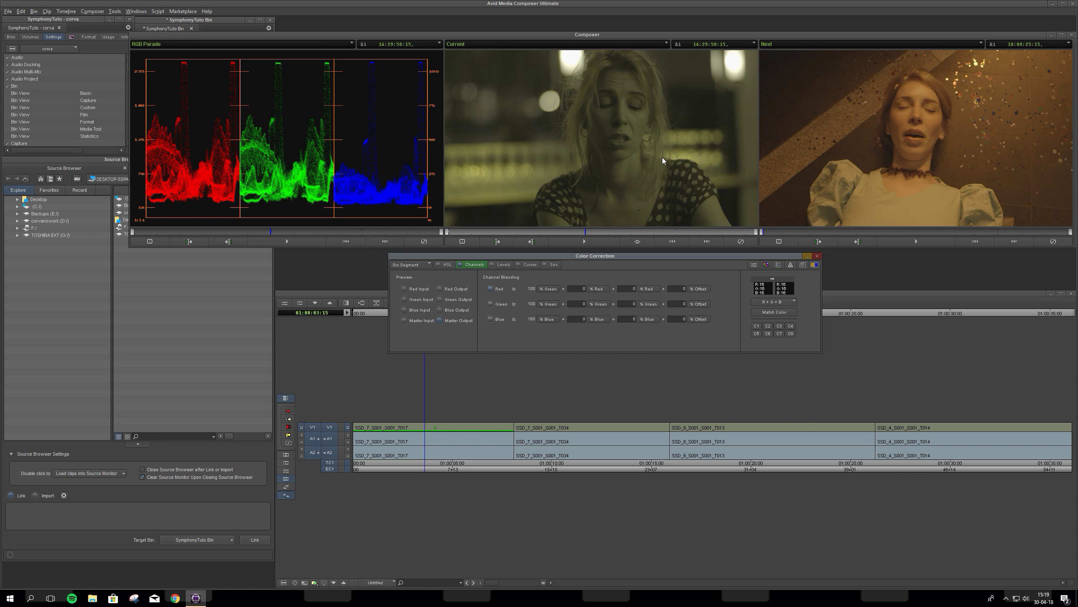
click(550, 320)
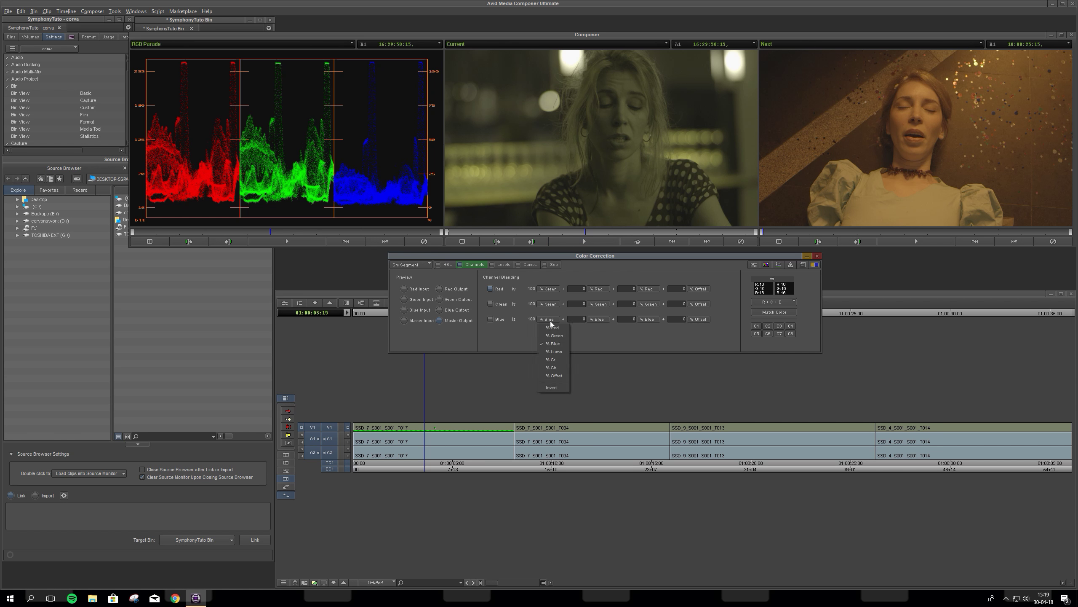
click(554, 335)
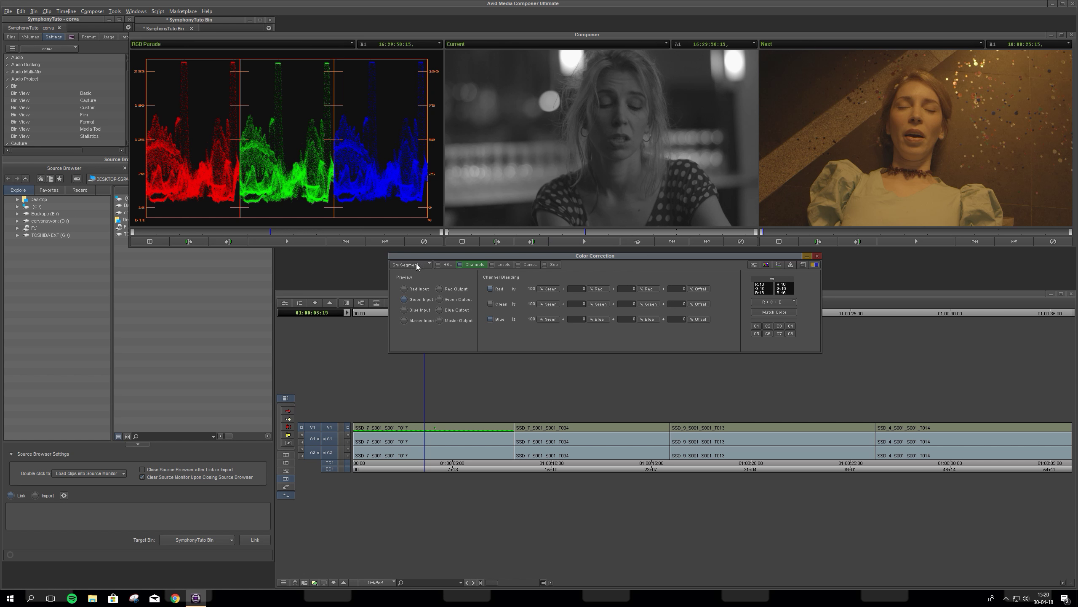
Step: Compare the Red Input, Red Output and Green Input previews, and remove the color correction effect from the clip
click(416, 290)
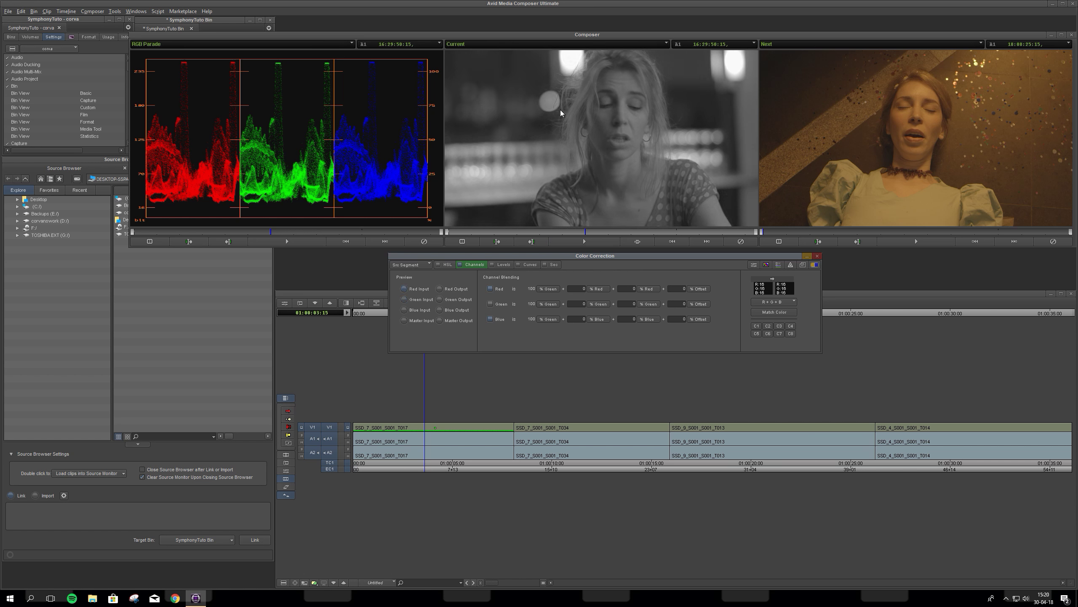
click(453, 287)
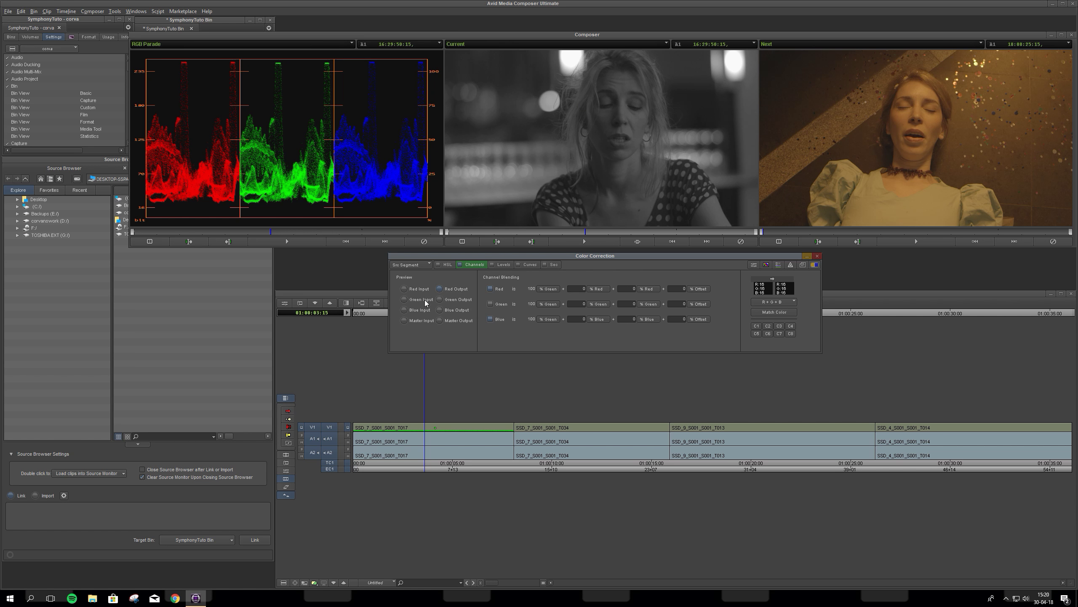
click(463, 288)
click(427, 303)
click(740, 242)
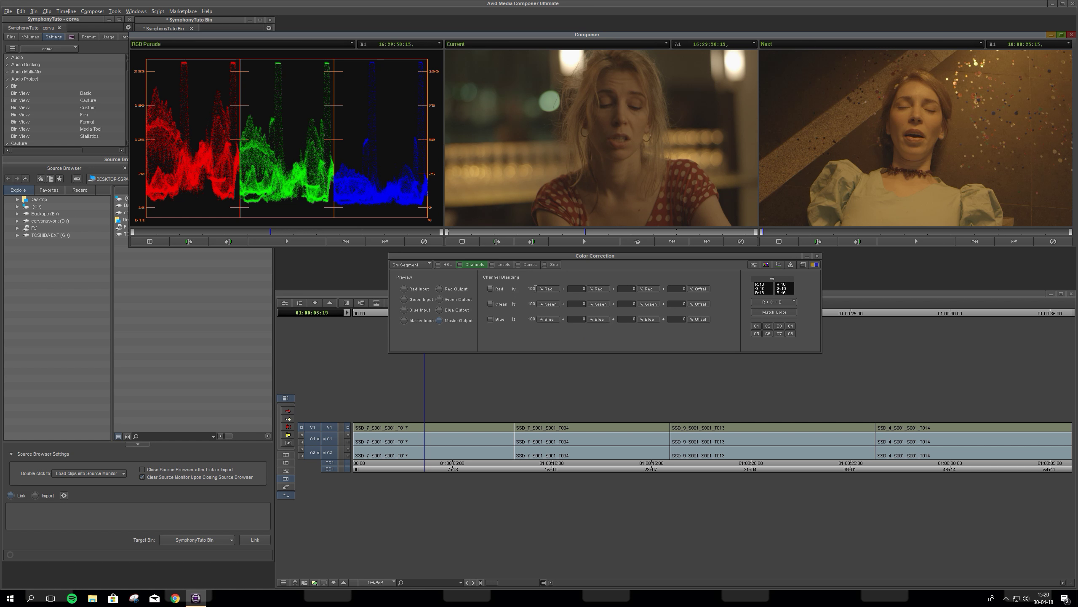
Step: Blend the Red channel from Green as its first source and add 20% Red as the second
click(554, 289)
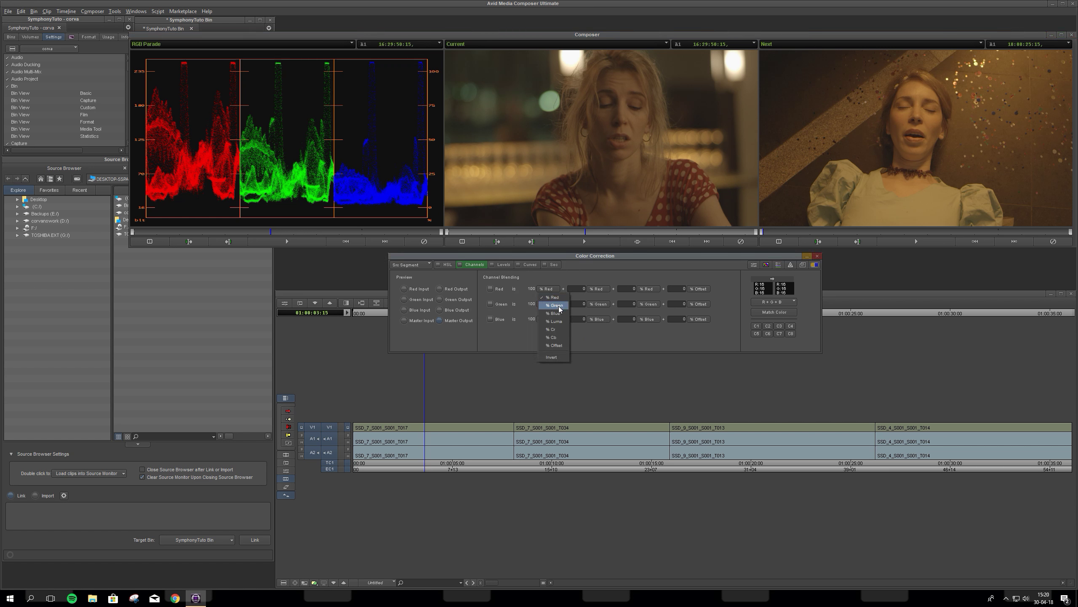
click(551, 300)
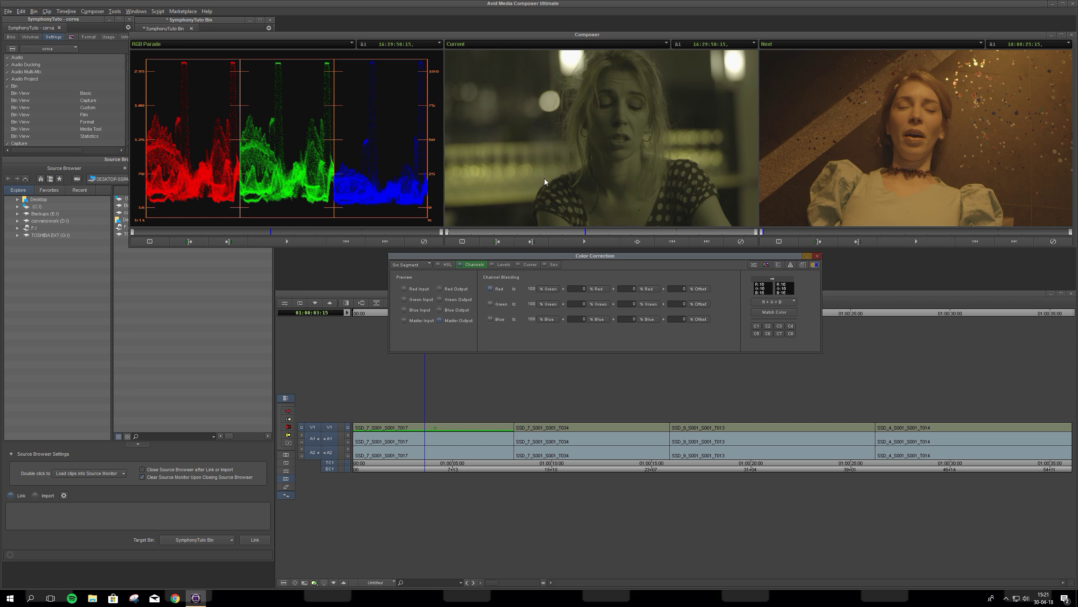
click(584, 288)
text(20)
key(Return)
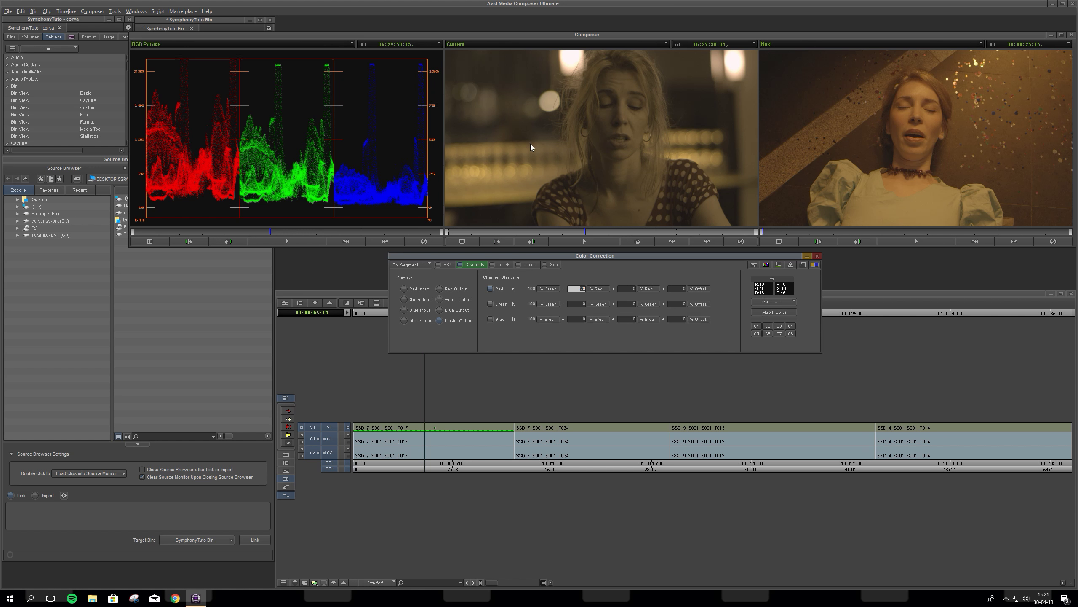
Step: Add 20% Blue as the third blending source of the Red channel
click(649, 289)
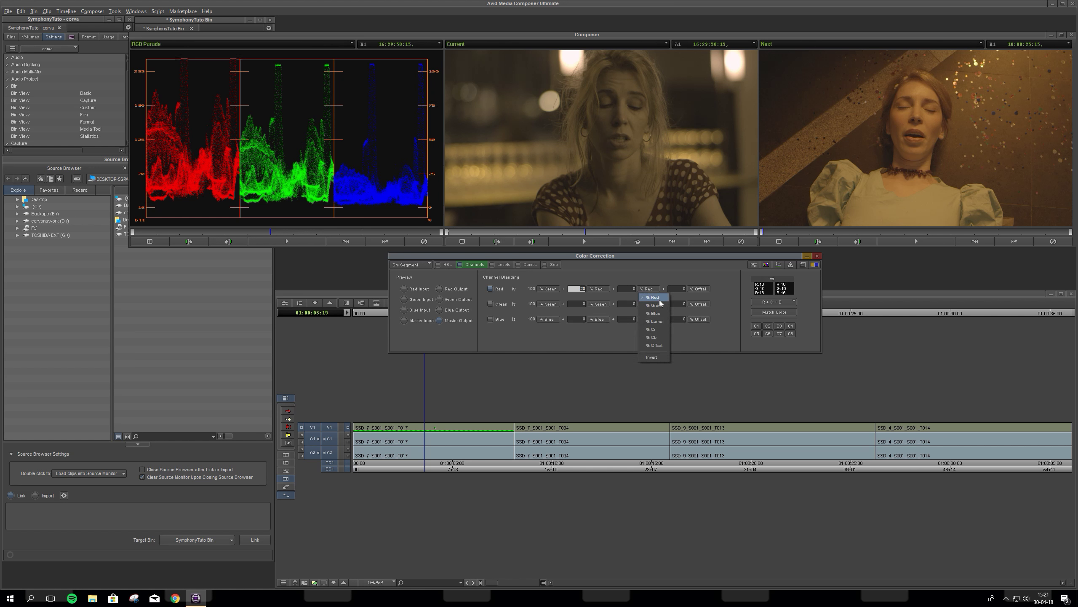
click(662, 313)
click(633, 288)
text(20)
key(Return)
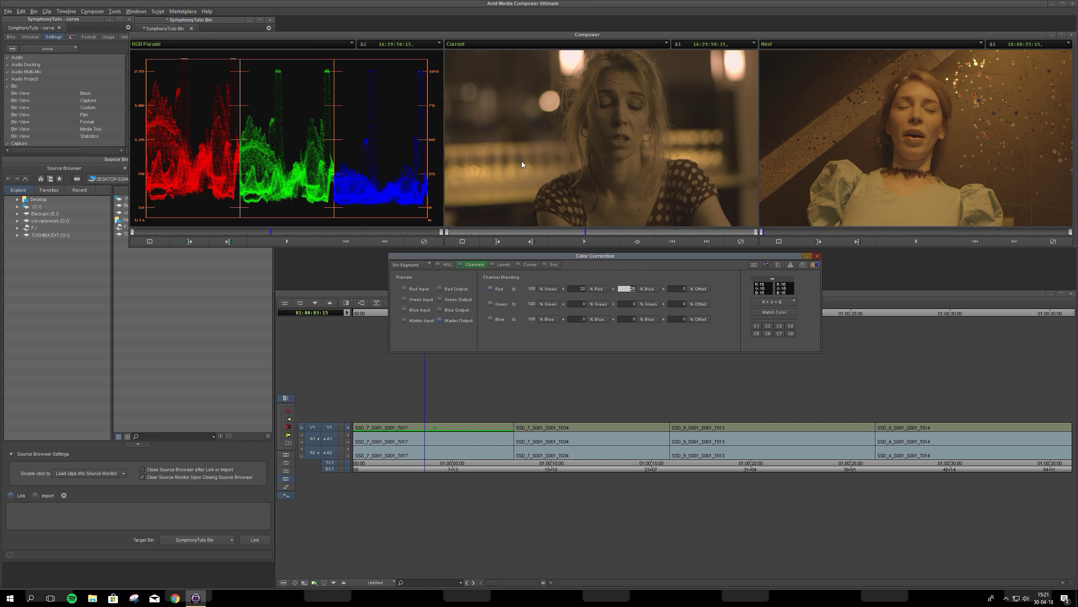
Step: Check the HSL controls, save the bin, and return to the Channels controls
click(450, 272)
click(448, 265)
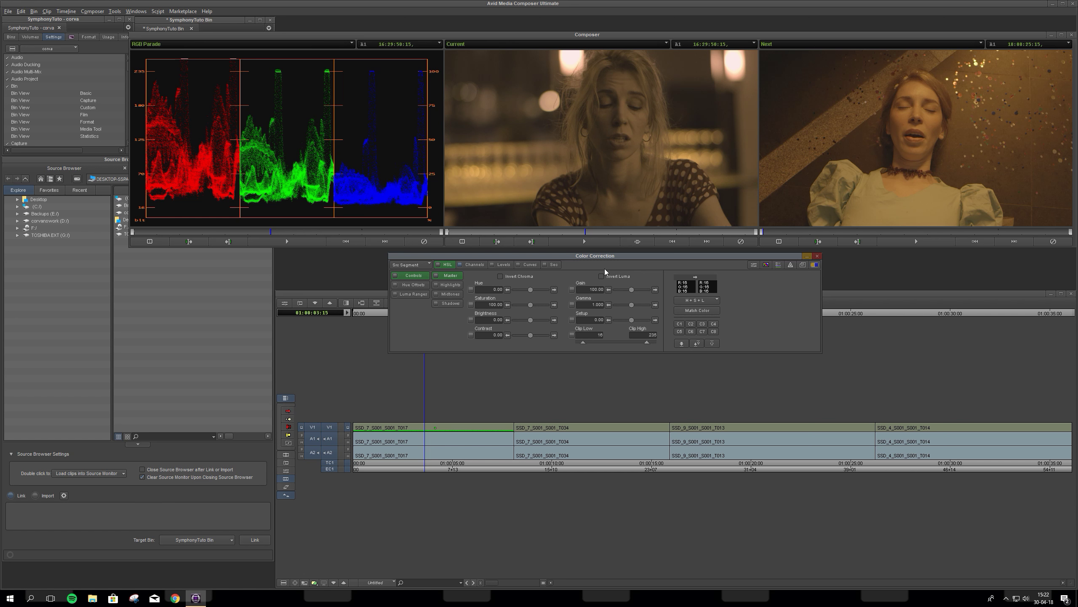
key(ctrl+s)
click(471, 265)
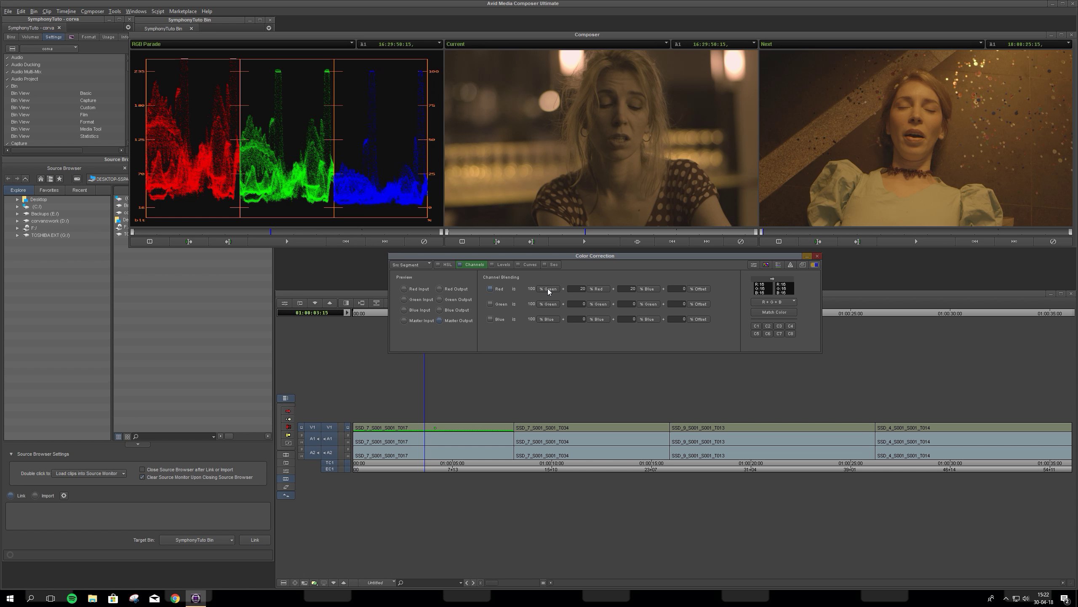
Step: Remove the clip's color correction effect and add 20% Green as the Red channel's second blending source
click(739, 242)
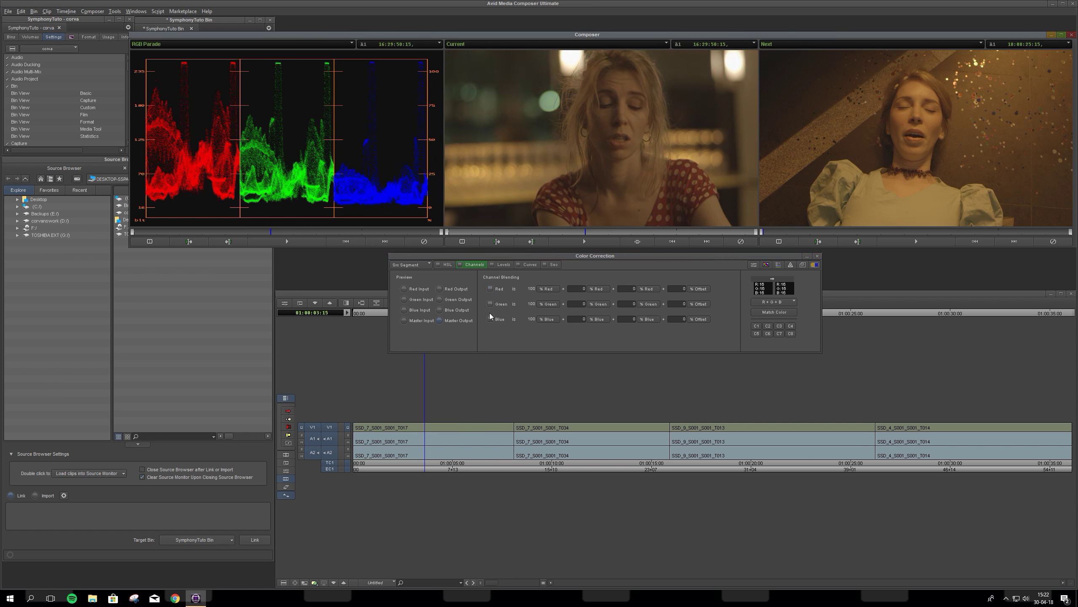
click(599, 289)
click(597, 305)
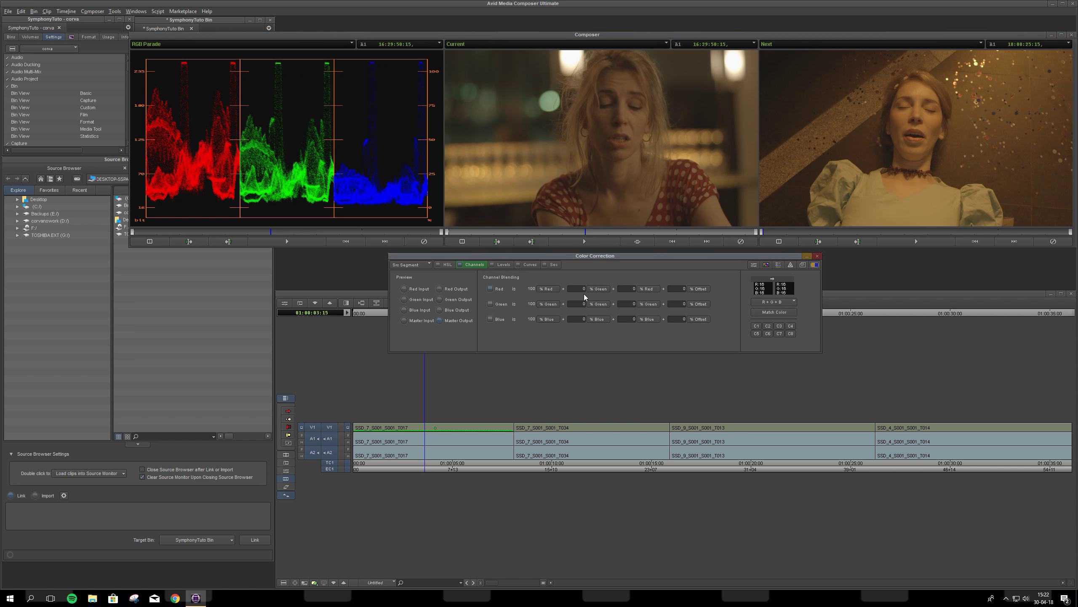
click(582, 291)
text(20)
key(Return)
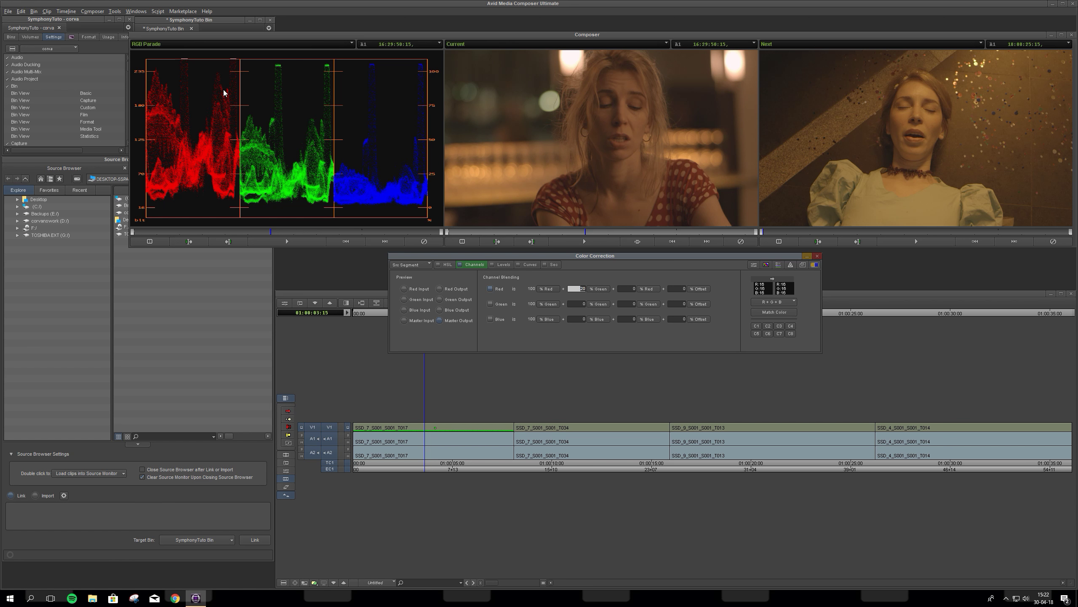
Step: Set the Green contribution to the Red channel to -20% and review the available blending source options
text(-20)
key(Return)
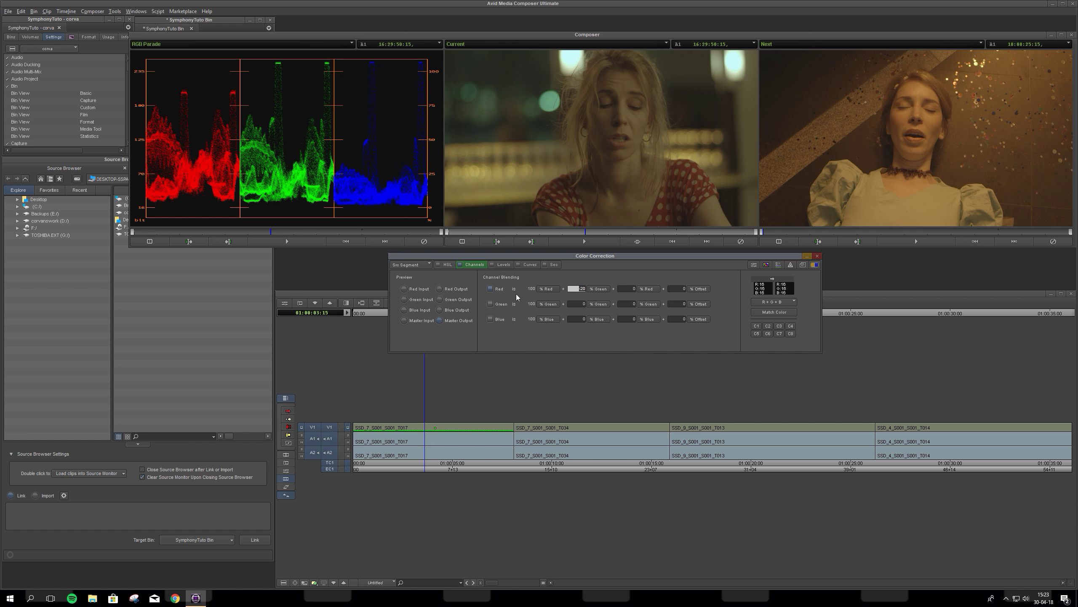
click(596, 289)
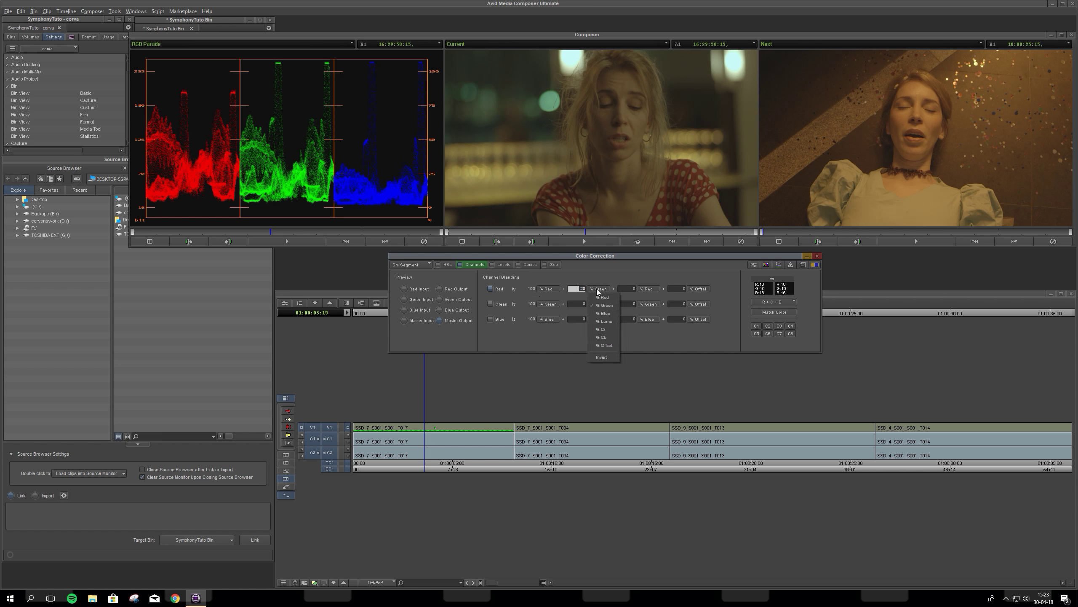
click(588, 268)
click(548, 288)
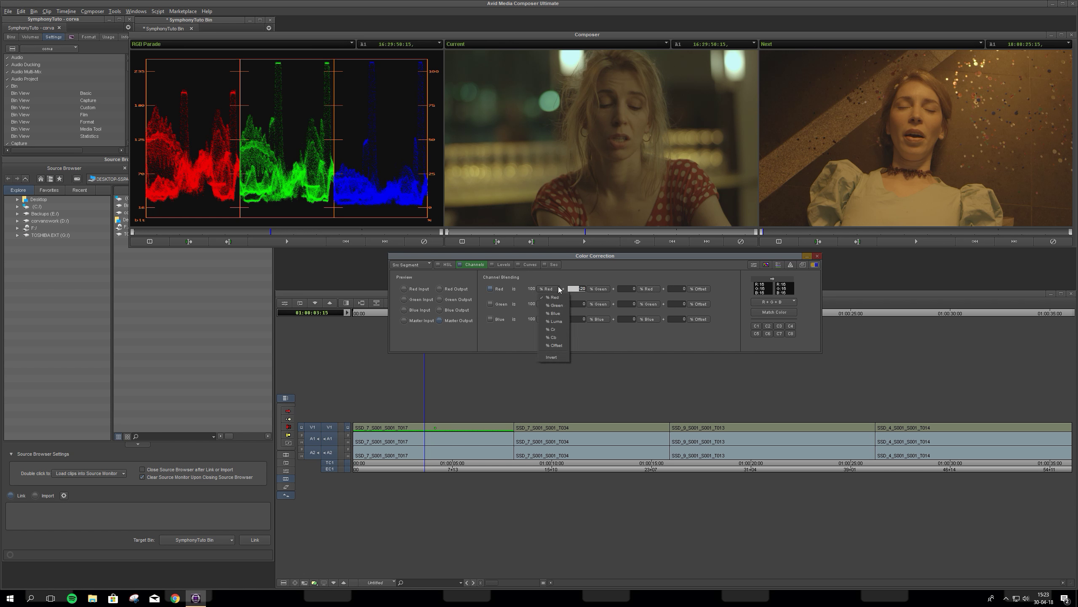
click(575, 324)
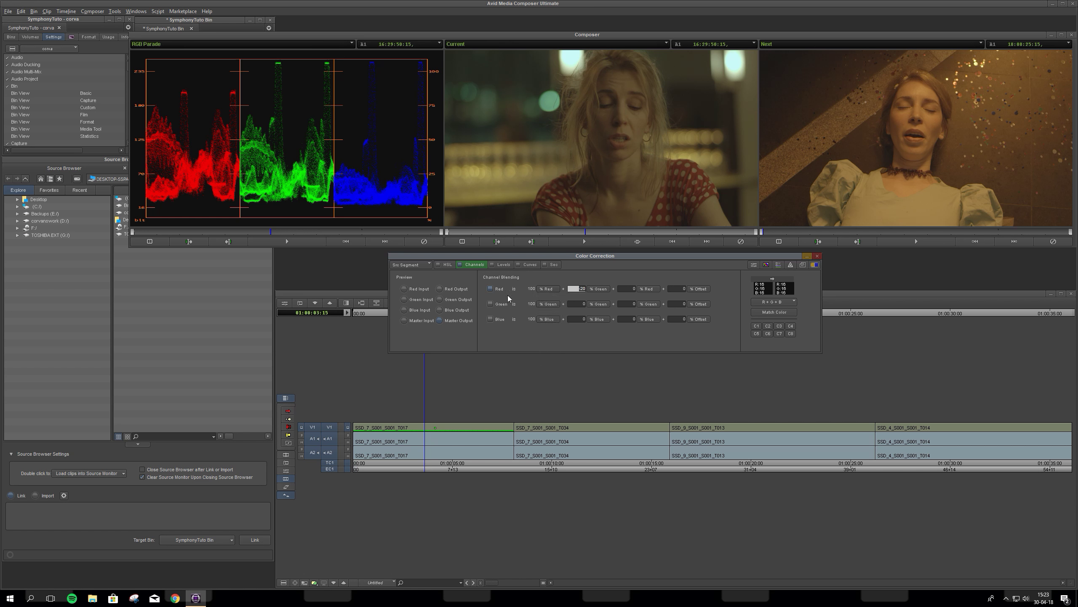
click(547, 289)
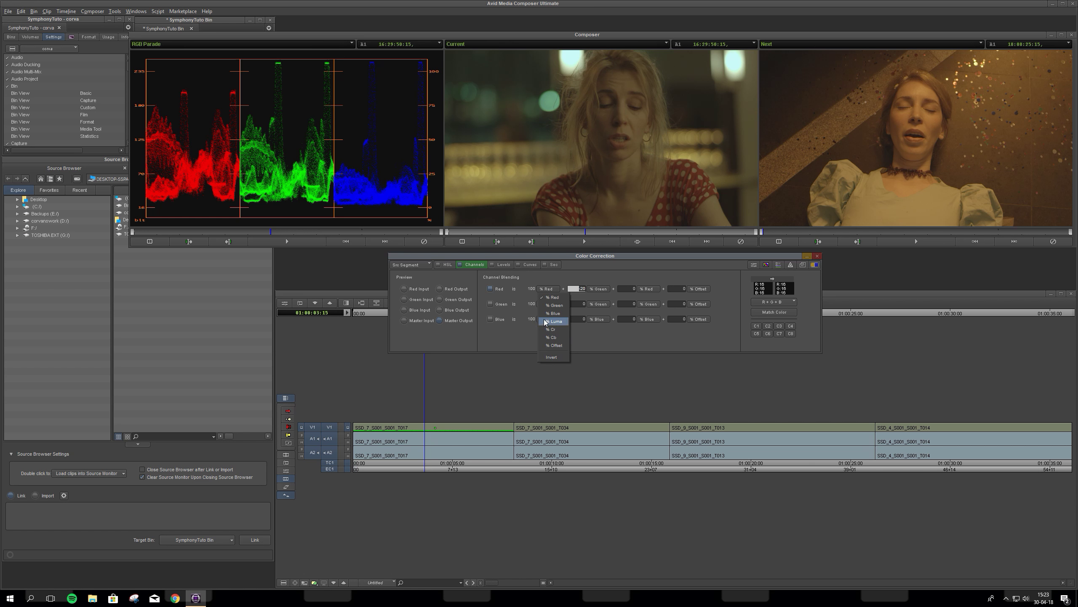
click(696, 334)
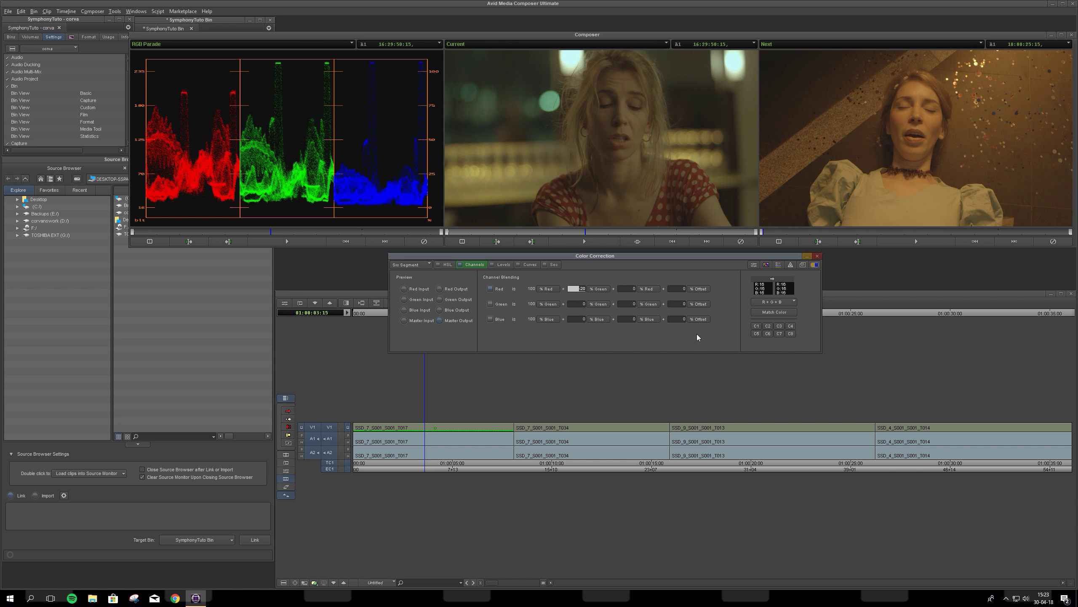
Step: Remove the color correction effect from the clip and set Luma as the Red channel's first blending source
click(736, 243)
click(553, 293)
click(553, 293)
click(549, 323)
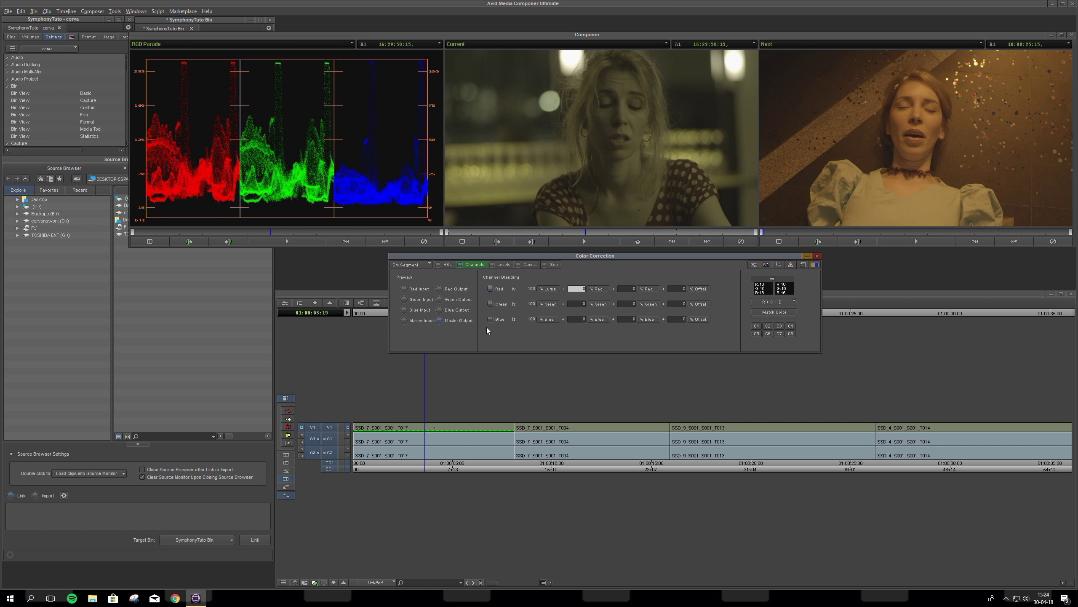
Step: Review the Red channel's source options and set its first blending source to Offset
click(556, 291)
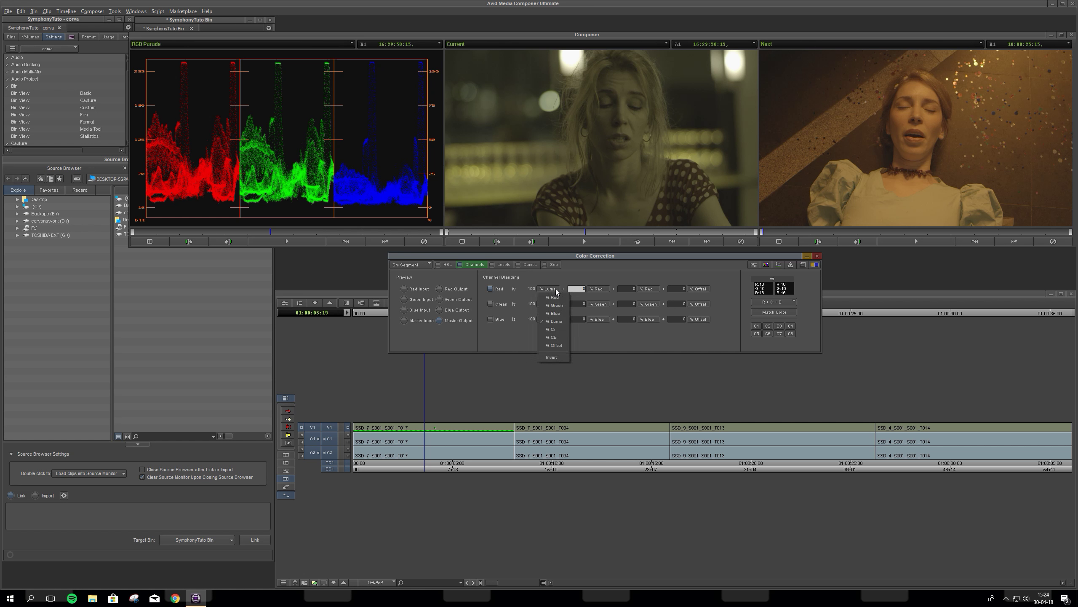
click(556, 274)
click(702, 289)
click(702, 289)
click(549, 289)
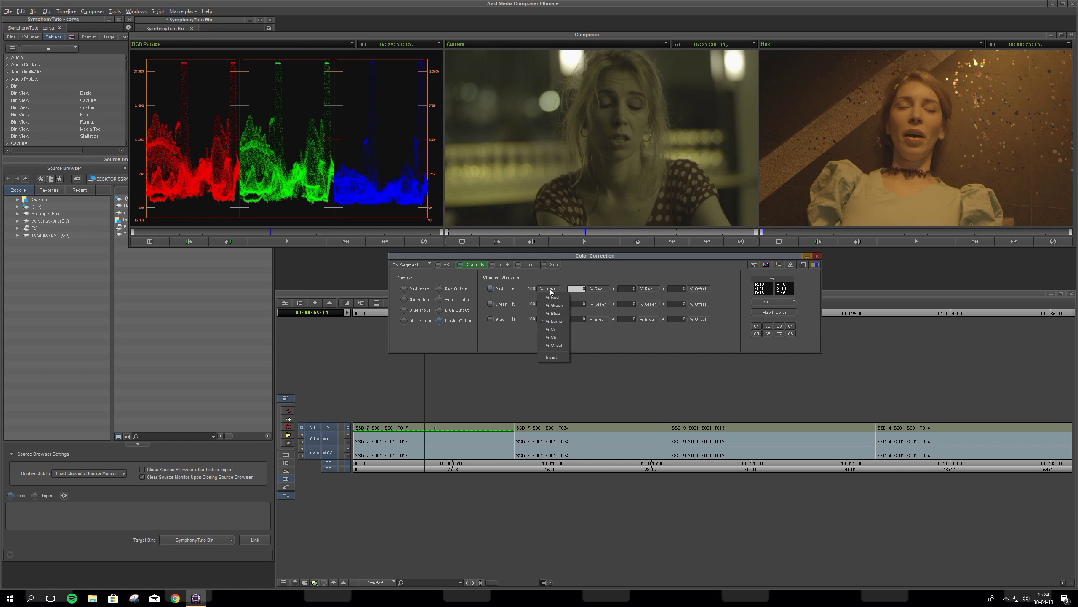
click(547, 345)
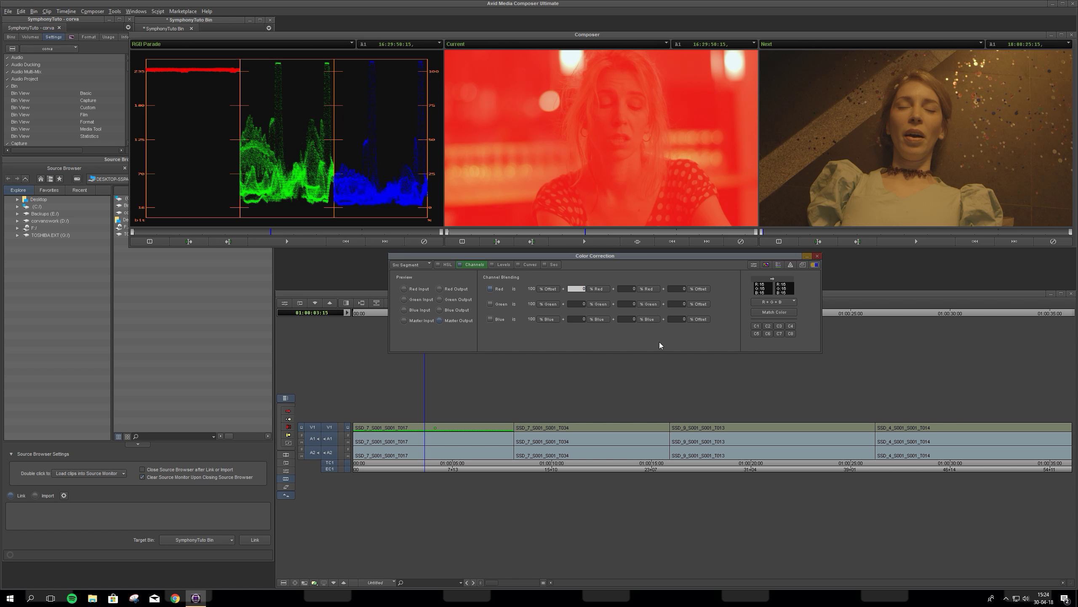
Step: Set the Red channel's first blending source back to Red and raise its offset percentage
click(549, 289)
click(552, 296)
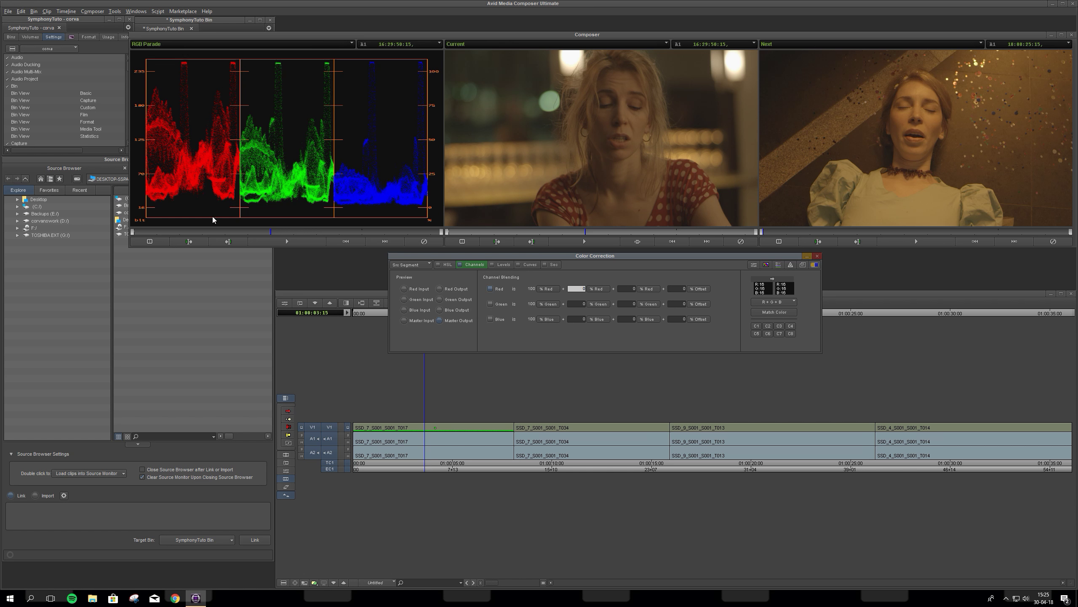
click(685, 289)
key(Return)
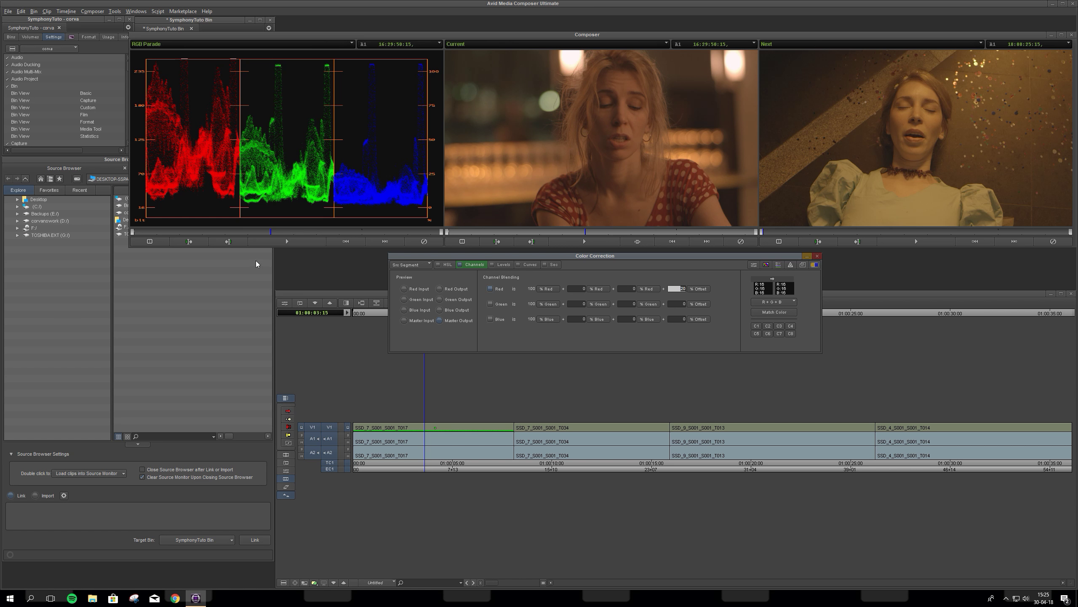
click(599, 290)
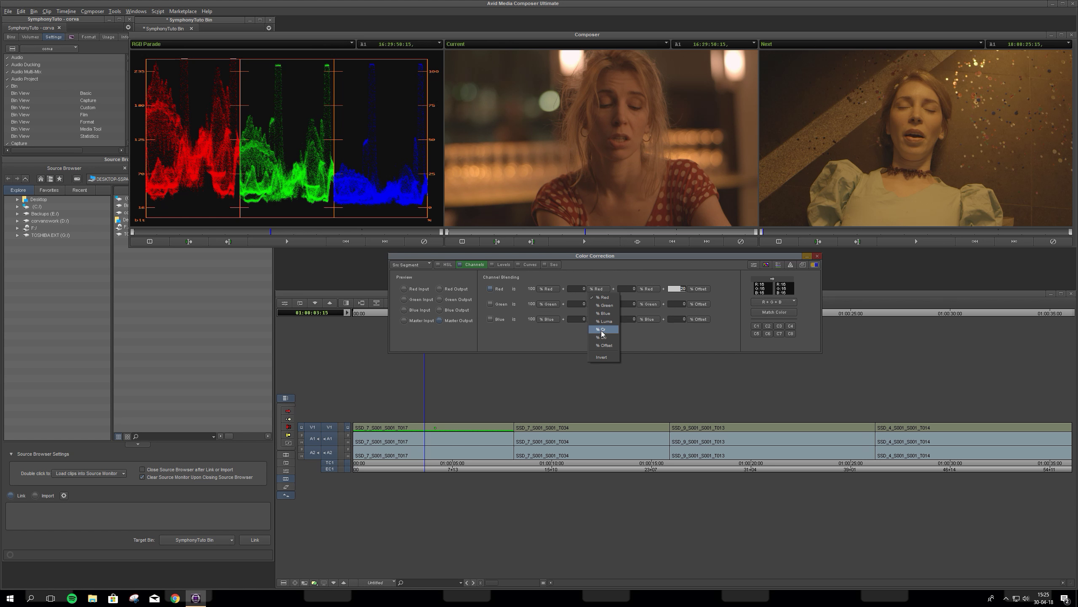
click(629, 332)
Step: Remove the color correction effect from the clip and set Cr as the Red channel's first blending source
click(730, 243)
click(547, 288)
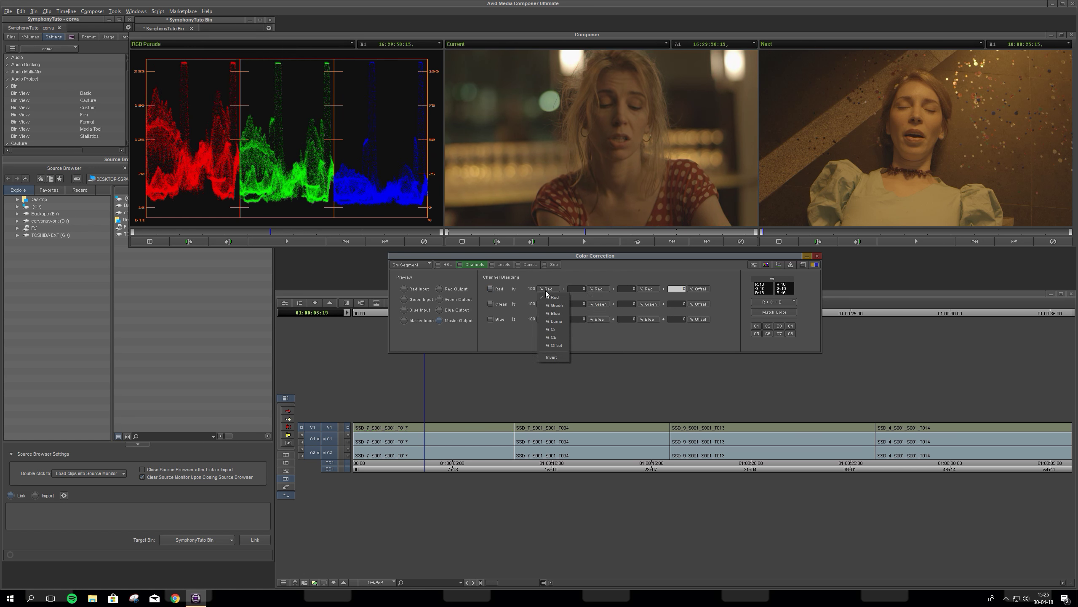
click(555, 330)
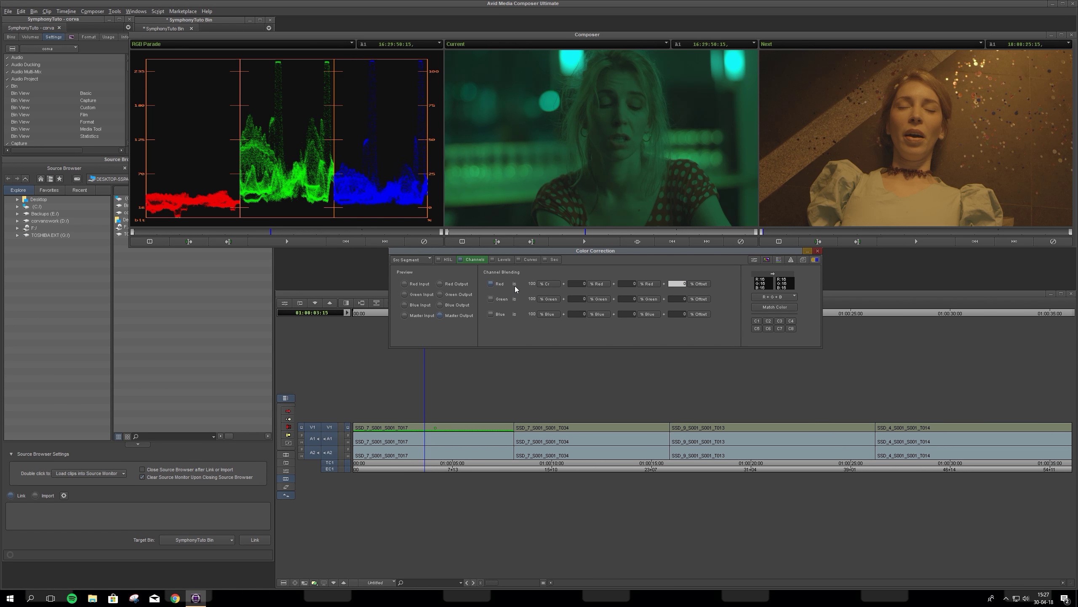
Step: View the Levels controls and return to the Channels controls
click(499, 260)
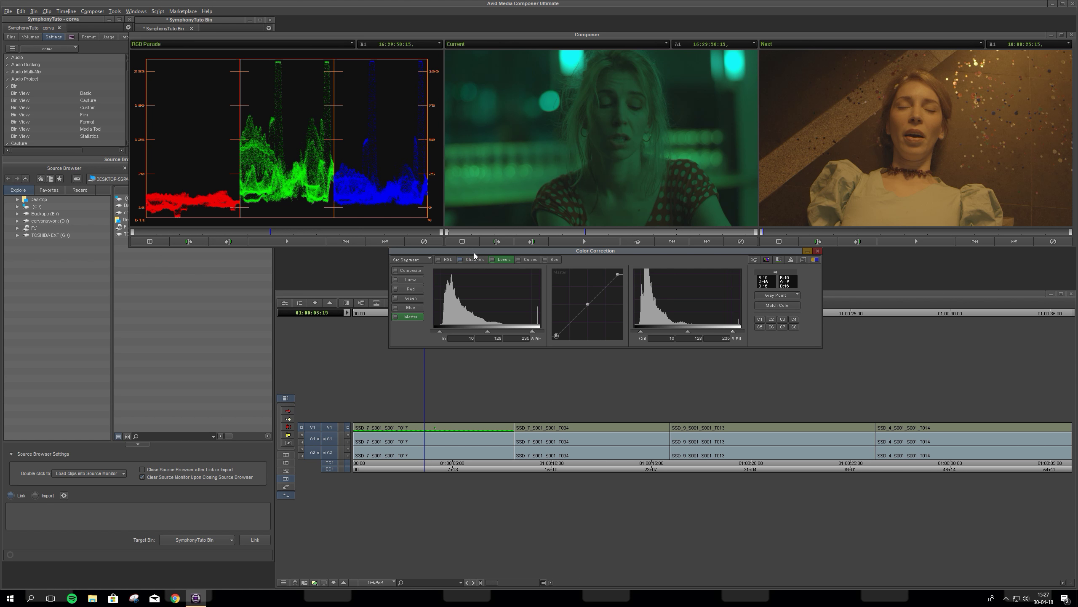
click(478, 261)
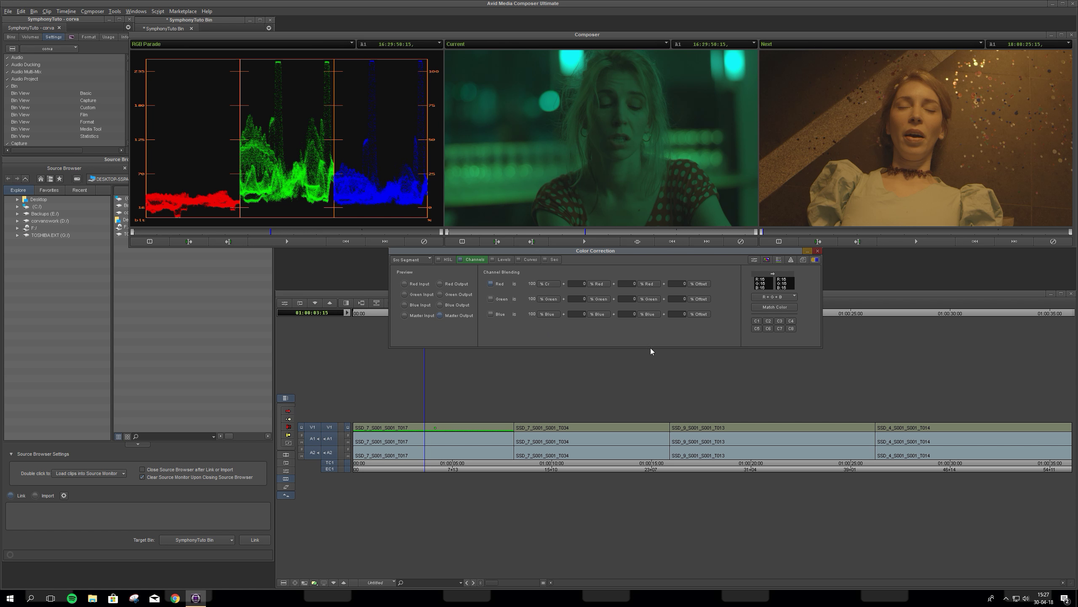